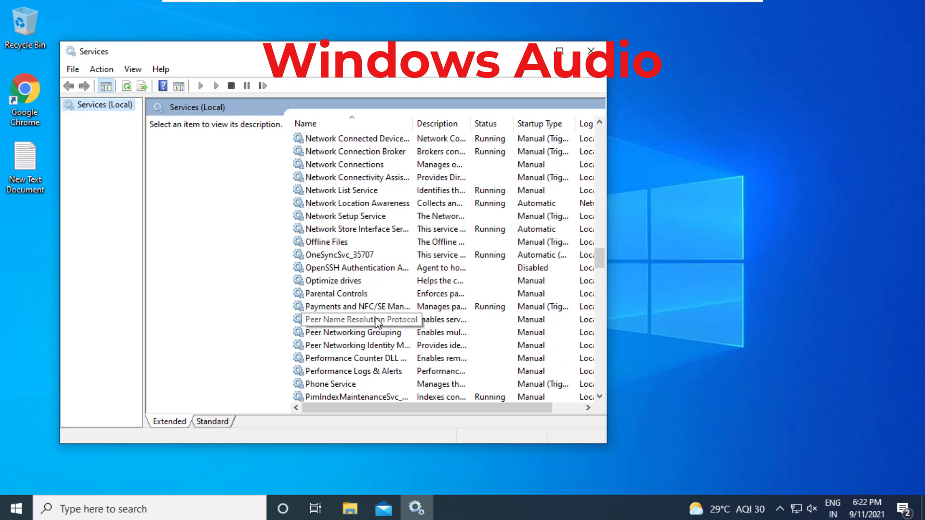
Find the Windows Audio service in the services list and open its properties
{"action": "scroll", "coordinate": [376, 323], "scroll_direction": "down", "scroll_amount": 16}
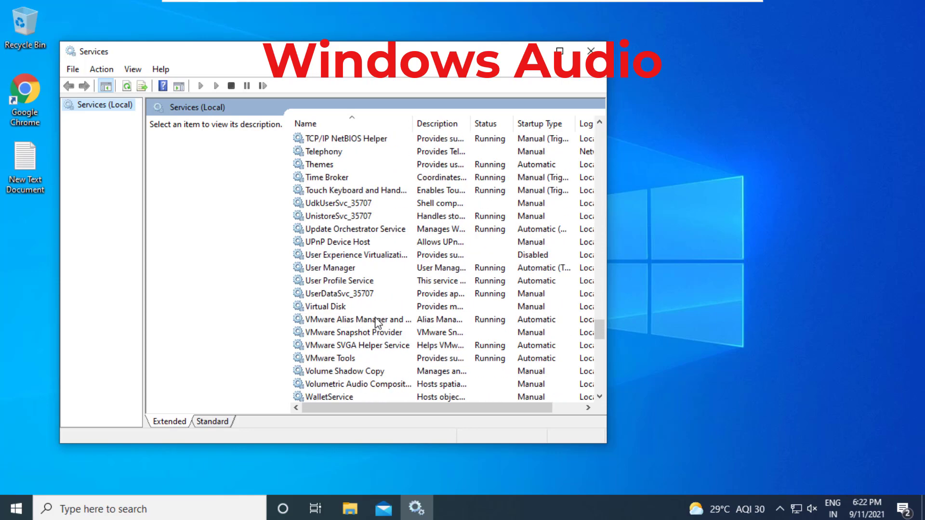
{"action": "scroll", "coordinate": [377, 322], "scroll_direction": "down", "scroll_amount": 2}
{"action": "scroll", "coordinate": [376, 323], "scroll_direction": "down", "scroll_amount": 2}
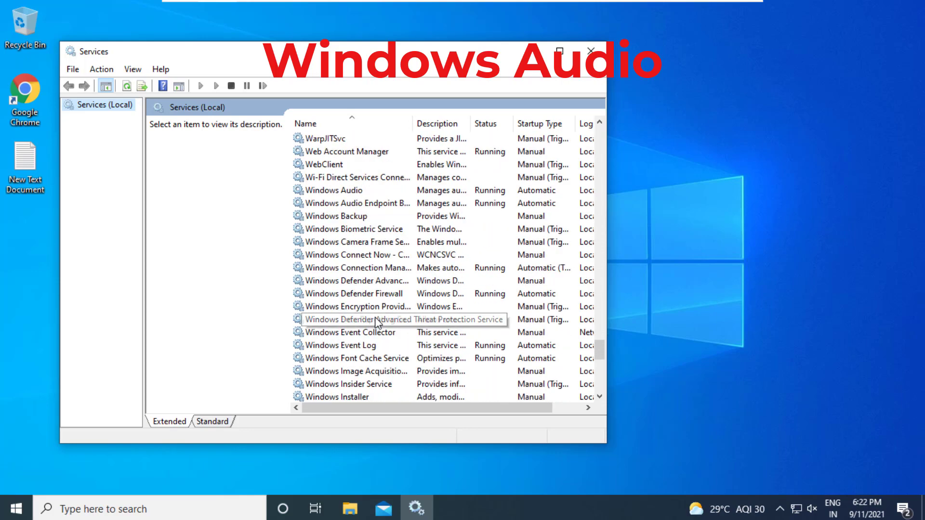
{"action": "left_click", "coordinate": [354, 151]}
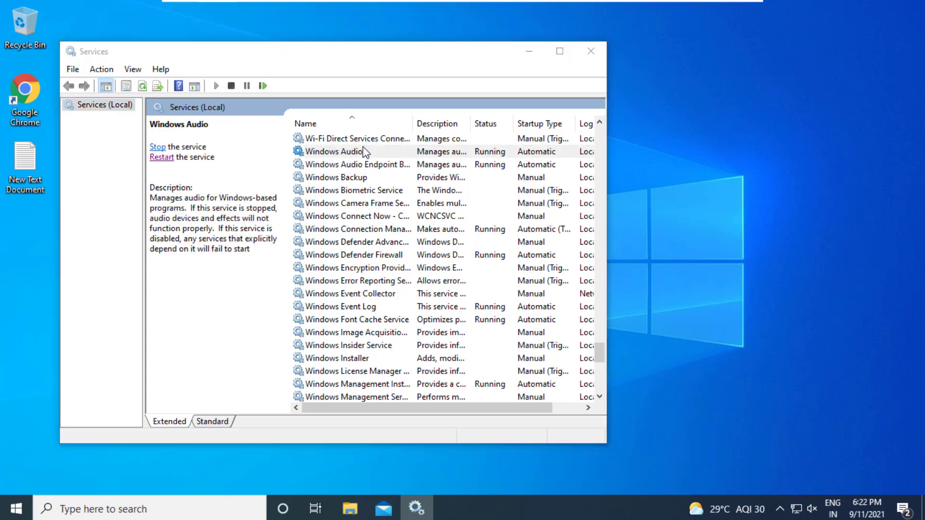
{"action": "double_click", "coordinate": [363, 150]}
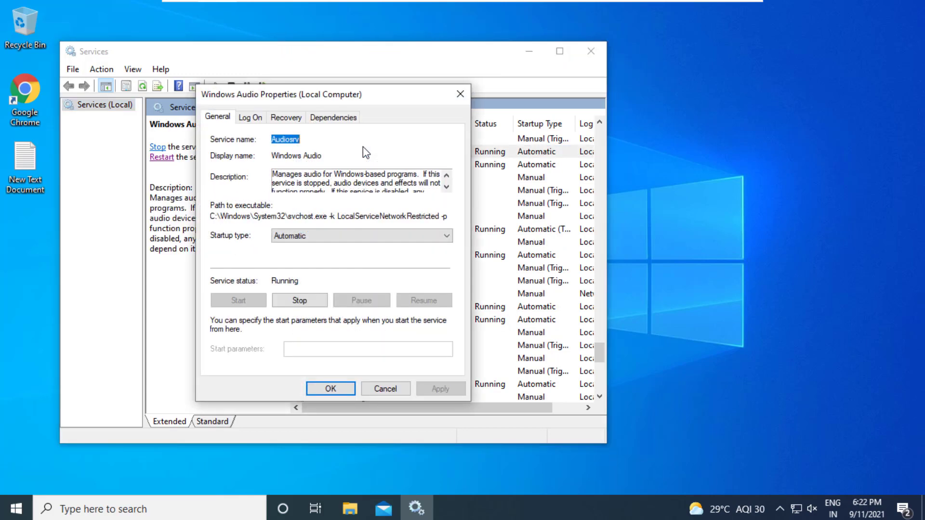
Set the Windows Audio service to log on with the Local System account and allow it to interact with the desktop, confirming the changes
{"action": "left_click", "coordinate": [254, 119]}
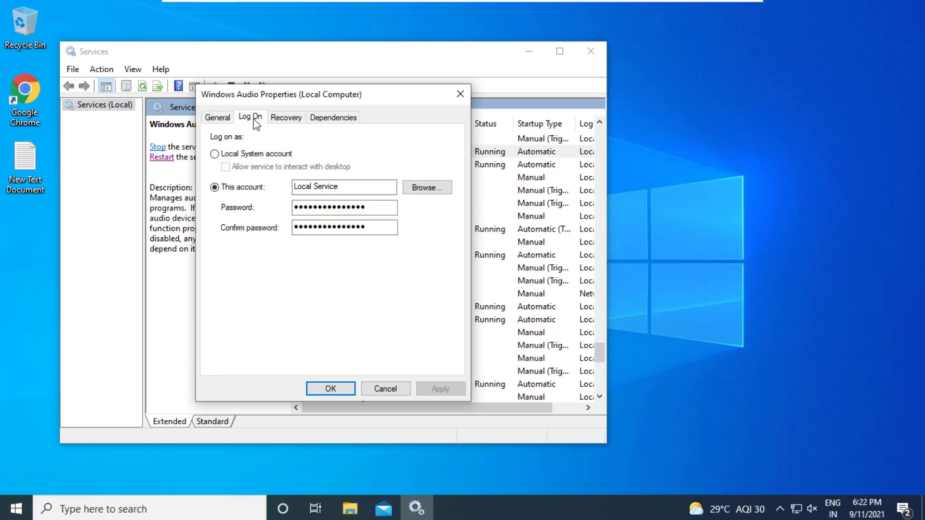
{"action": "left_click", "coordinate": [240, 153]}
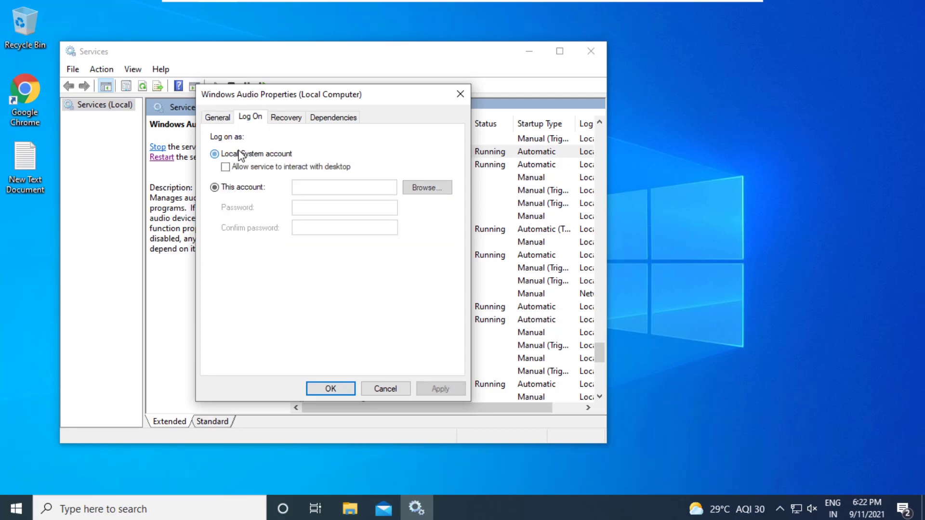
{"action": "left_click", "coordinate": [225, 167]}
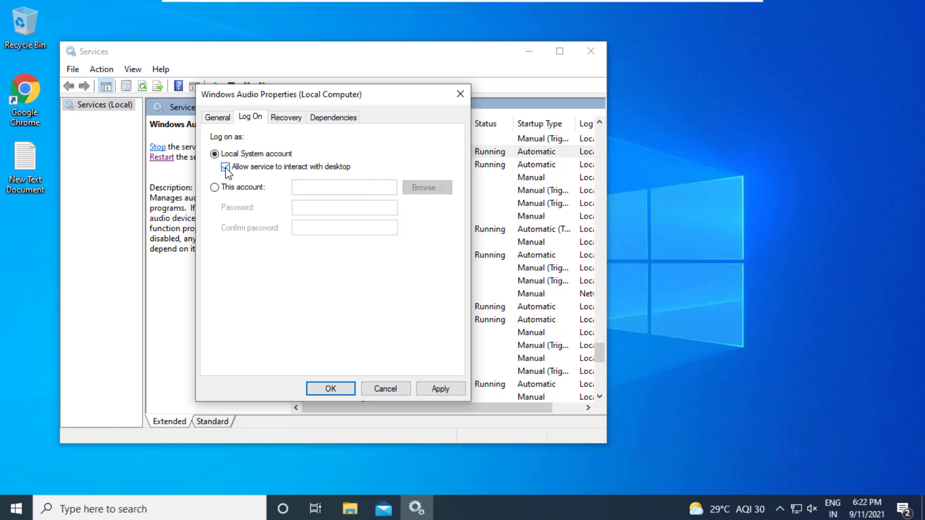
{"action": "left_click", "coordinate": [440, 389]}
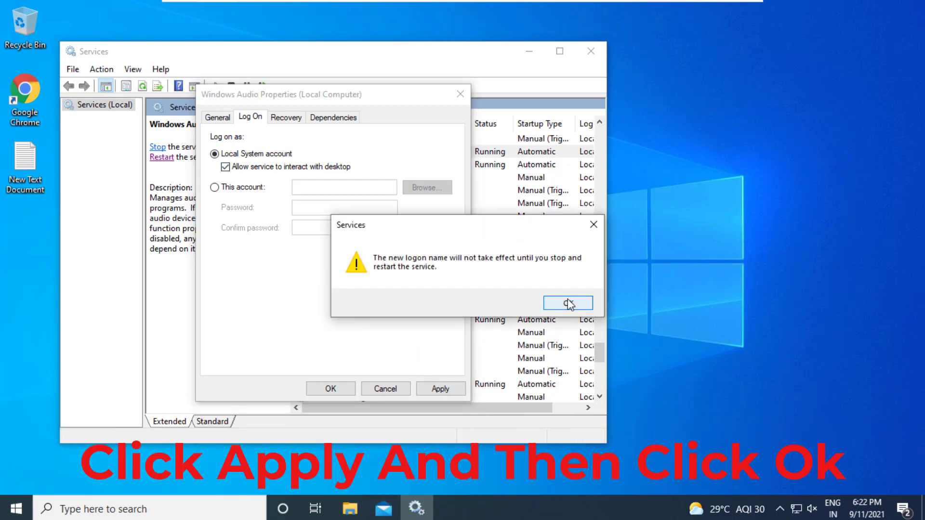
{"action": "left_click", "coordinate": [568, 304]}
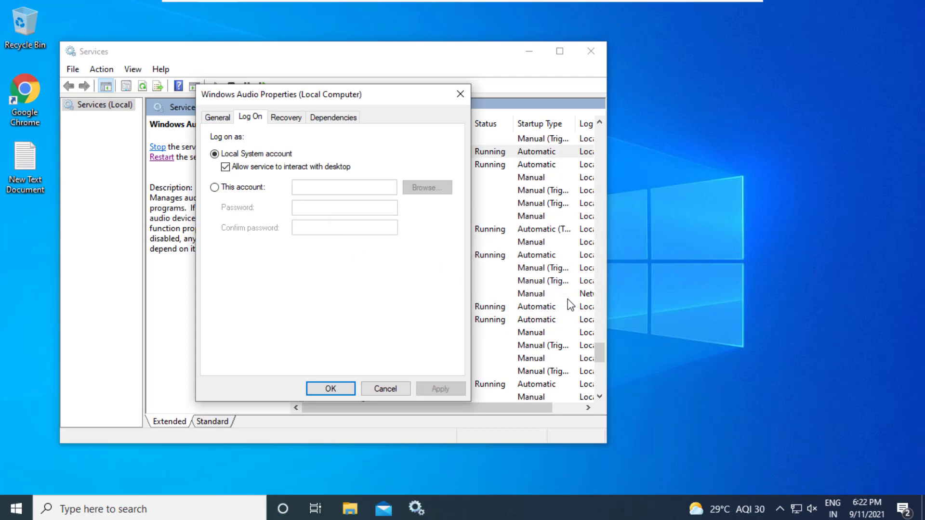
{"action": "left_click", "coordinate": [336, 389]}
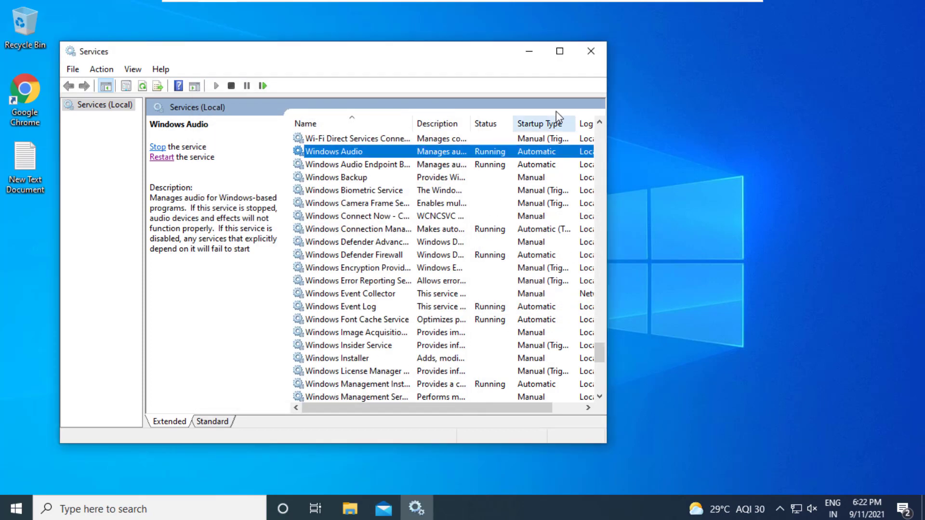
Close the Services window and restart the PC
{"action": "left_click", "coordinate": [588, 53]}
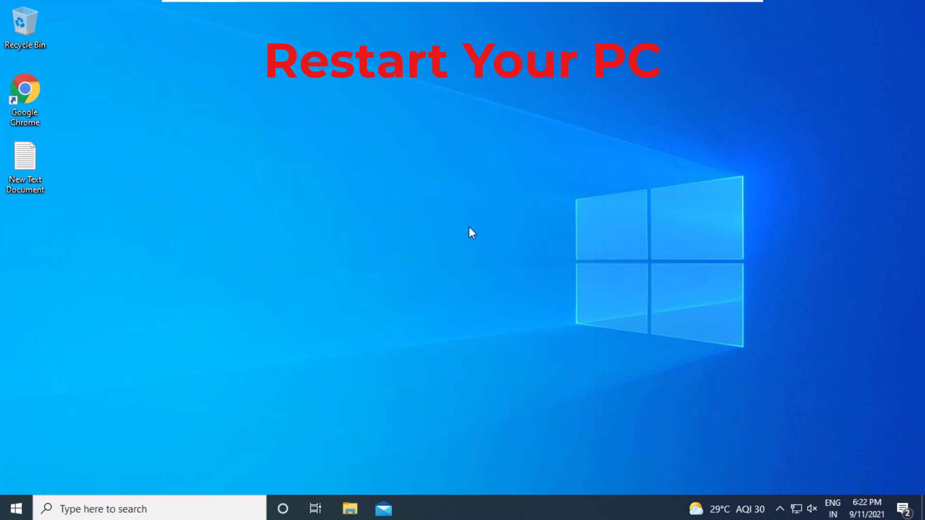
{"action": "left_click", "coordinate": [16, 508]}
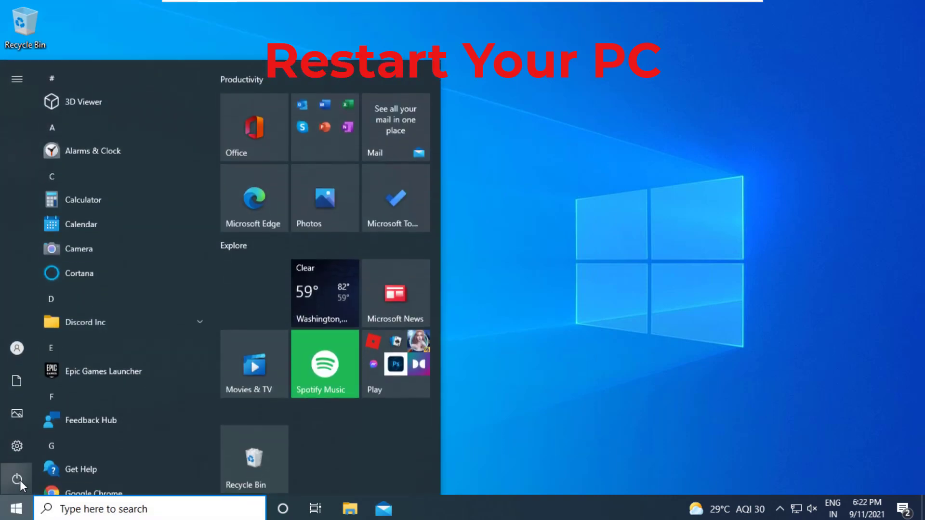
{"action": "left_click", "coordinate": [19, 480]}
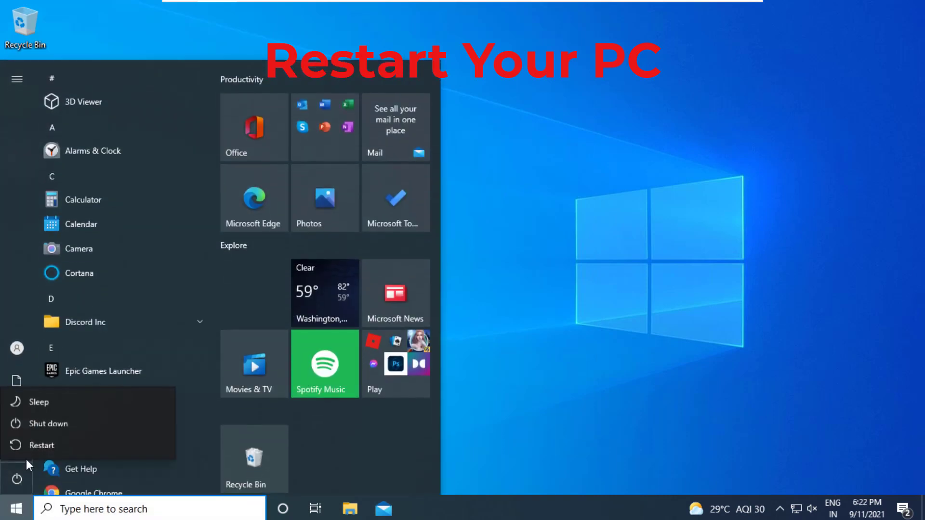
{"action": "left_click", "coordinate": [68, 445]}
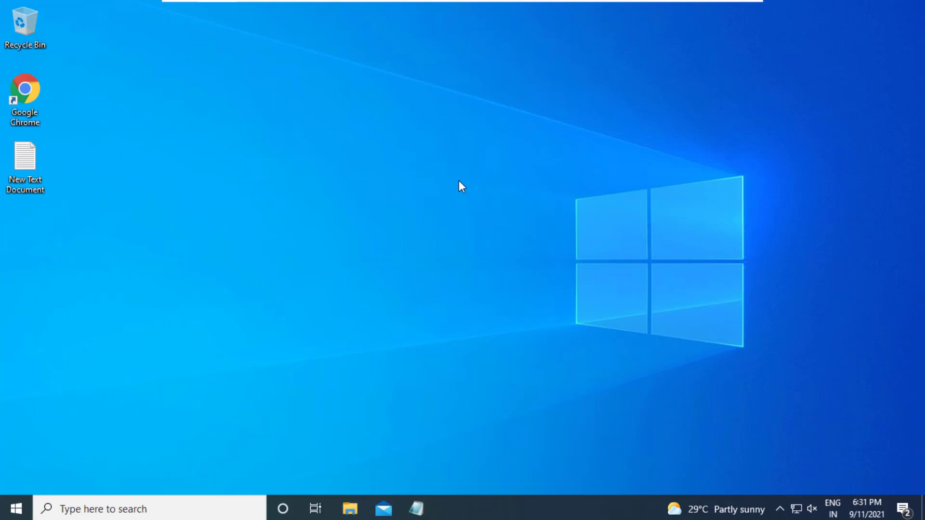
Switch to Notepad, copy the full MediaFire link to Windows_Audio.reg, and minimize the window
{"action": "left_click", "coordinate": [416, 508]}
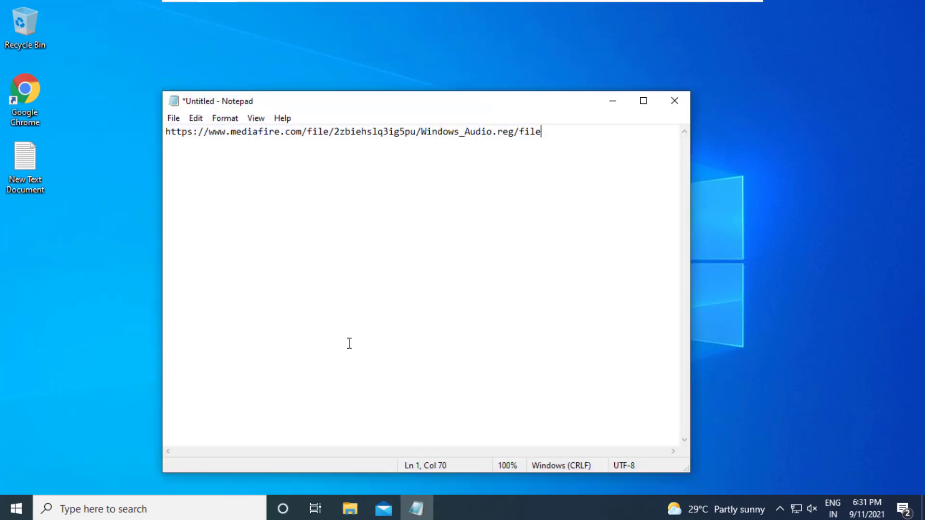
{"action": "left_click_drag", "start_coordinate": [165, 132], "coordinate": [543, 133]}
{"action": "right_click", "coordinate": [541, 133]}
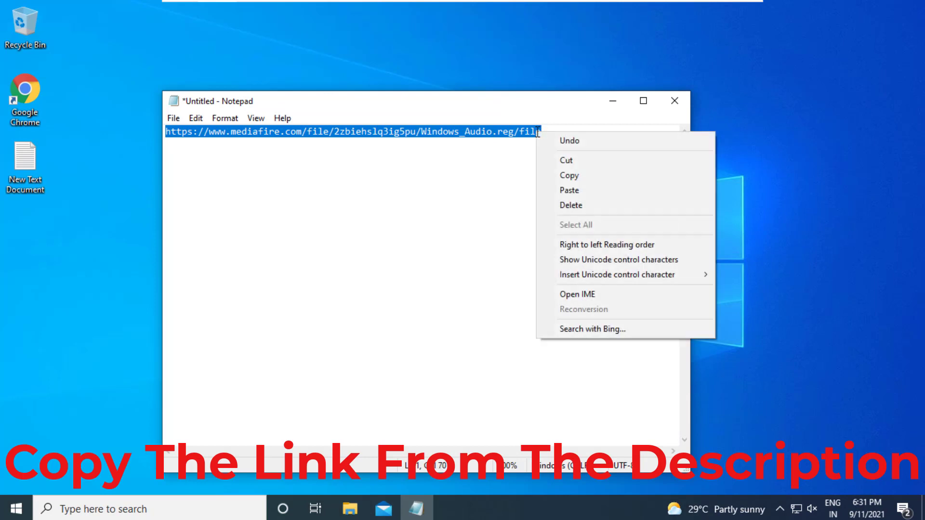
{"action": "left_click", "coordinate": [574, 174]}
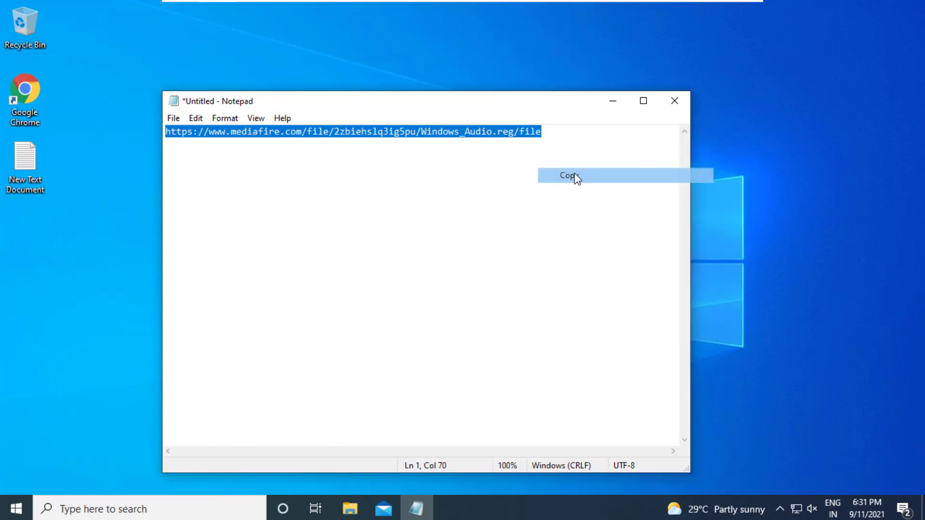
{"action": "left_click", "coordinate": [610, 106]}
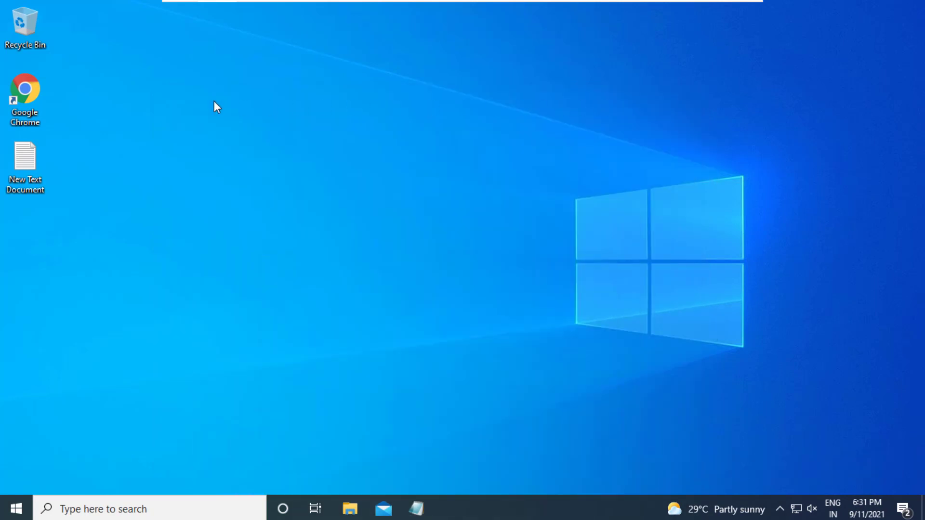
Switch to Google Chrome, go to the copied MediaFire link and download Windows_Audio.reg, closing the pop-up advertisement window
{"action": "double_click", "coordinate": [39, 99]}
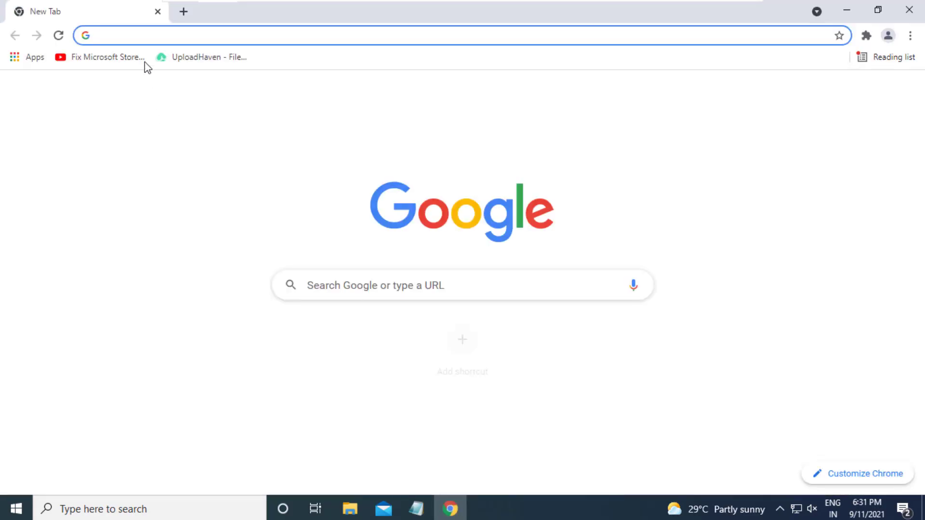
{"action": "right_click", "coordinate": [144, 32]}
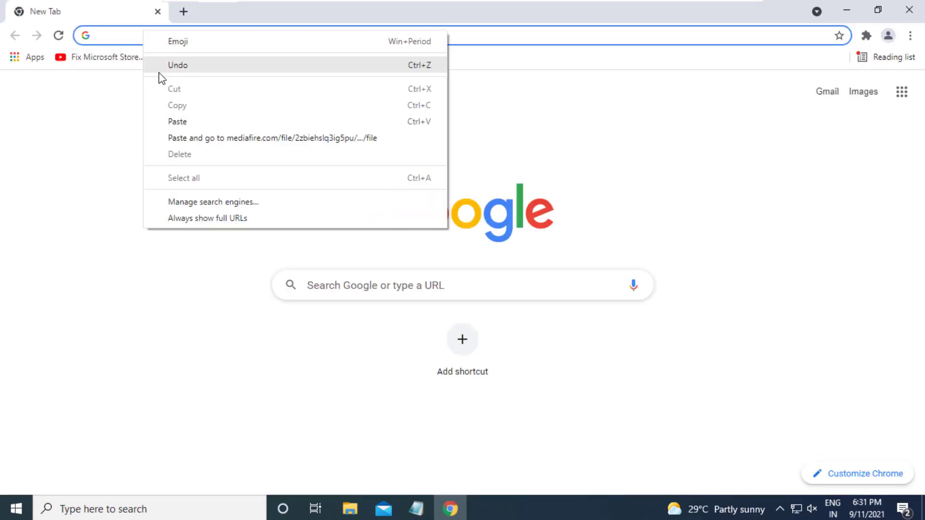
{"action": "left_click", "coordinate": [213, 138]}
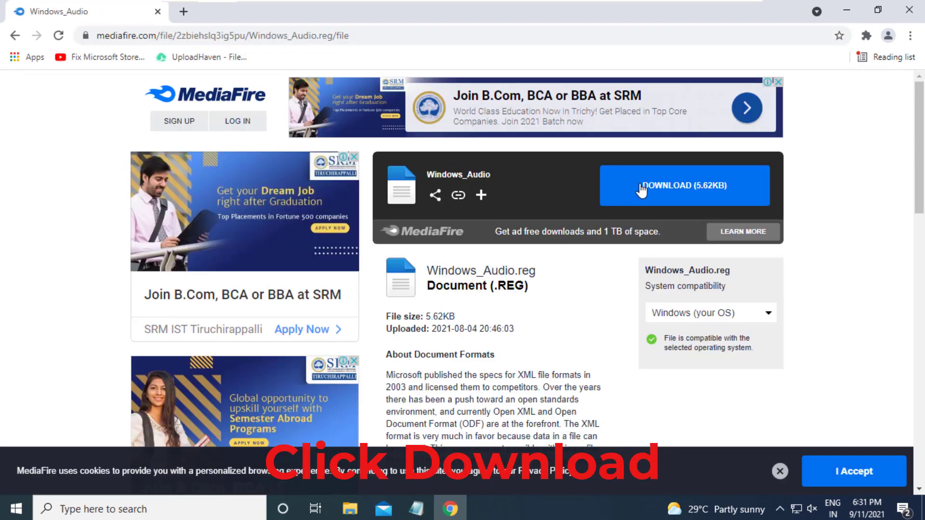
{"action": "left_click", "coordinate": [673, 192]}
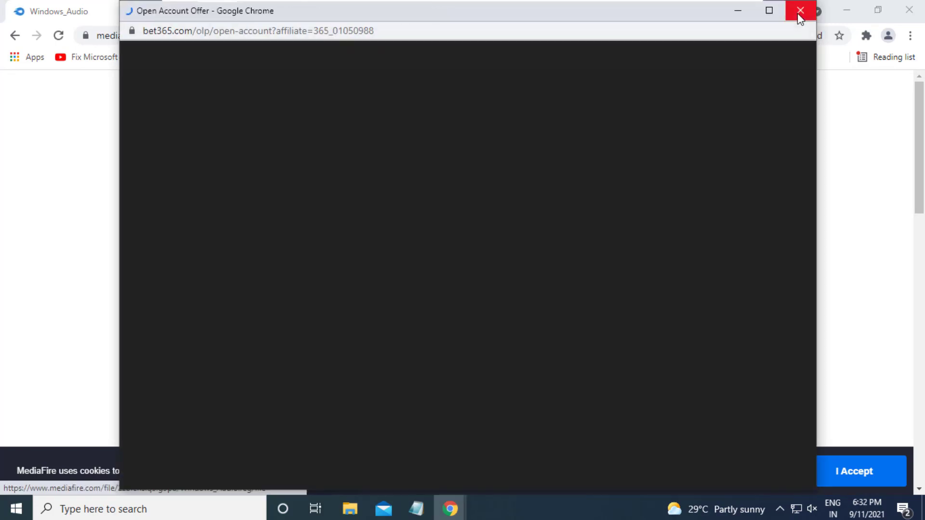
{"action": "left_click", "coordinate": [798, 11]}
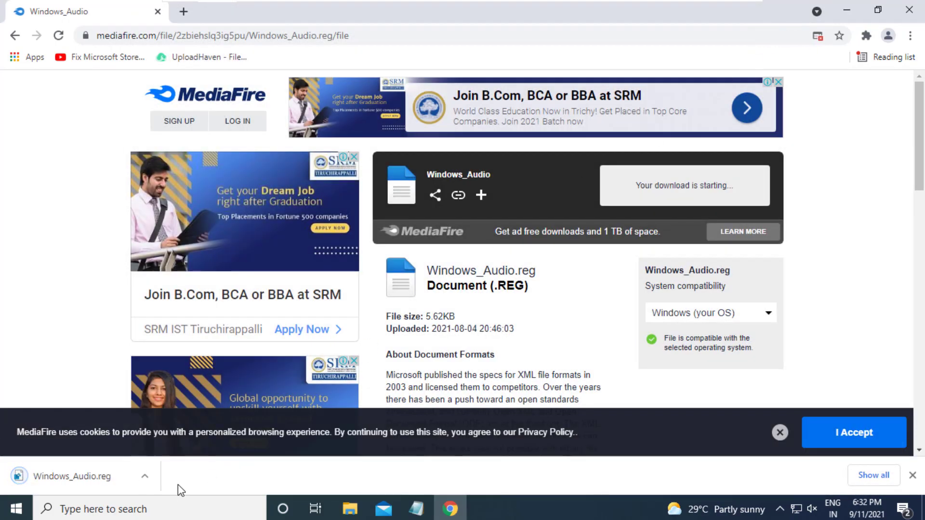
Run the downloaded Windows_Audio.reg file and add its entries to the registry, accepting the security and permission prompts
{"action": "left_click", "coordinate": [144, 474]}
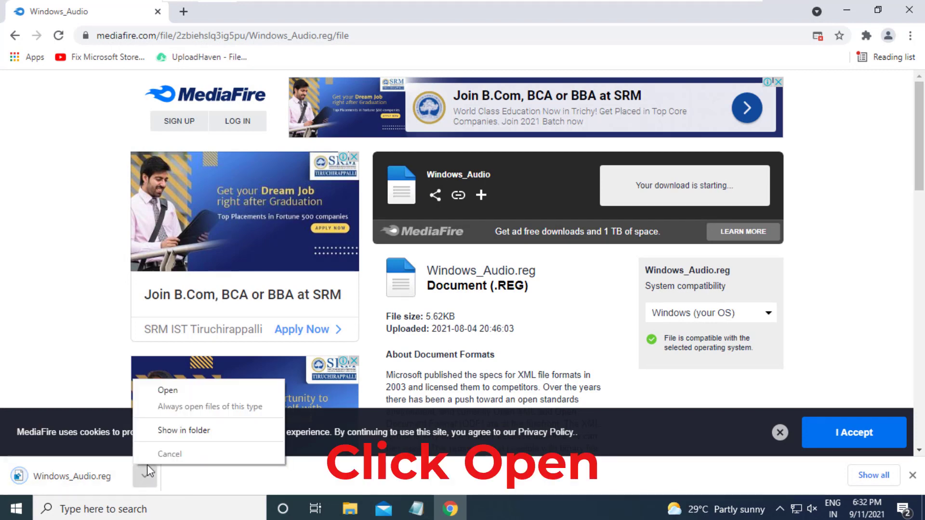
{"action": "left_click", "coordinate": [159, 391]}
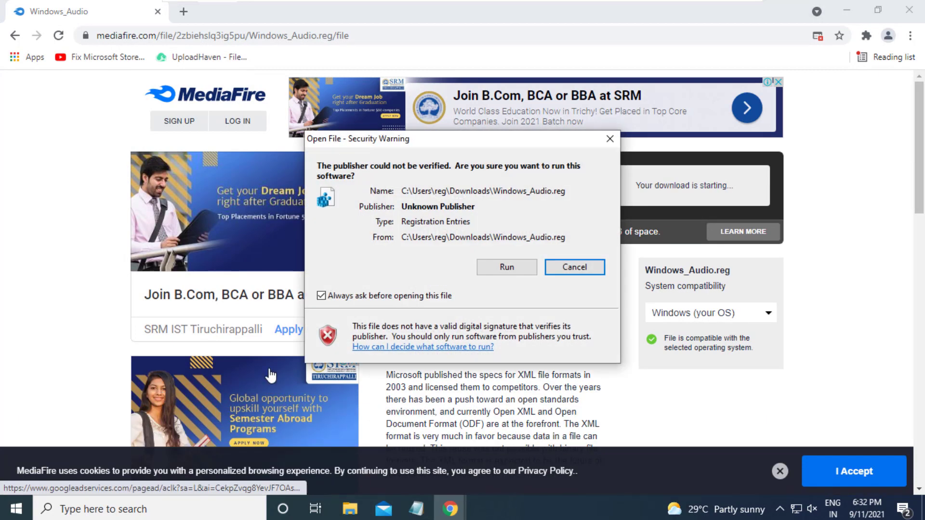
{"action": "left_click", "coordinate": [506, 266]}
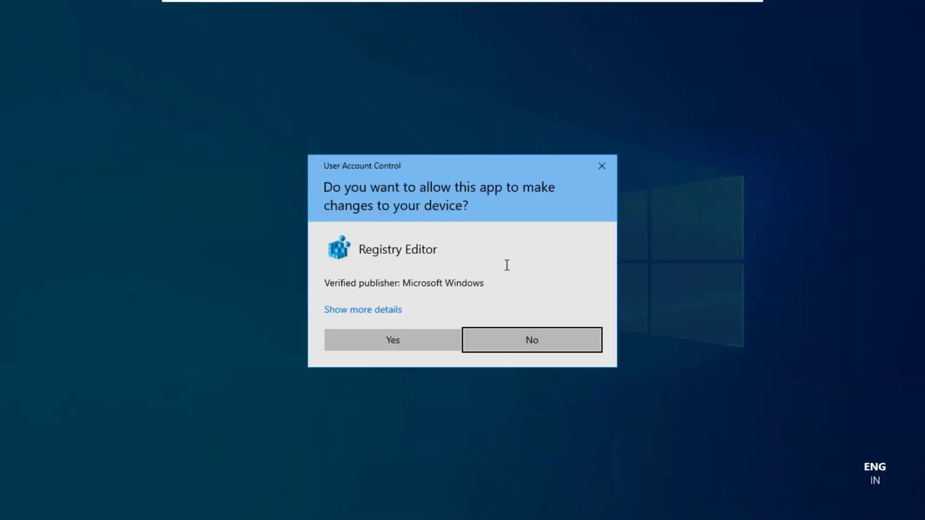
{"action": "left_click", "coordinate": [403, 340]}
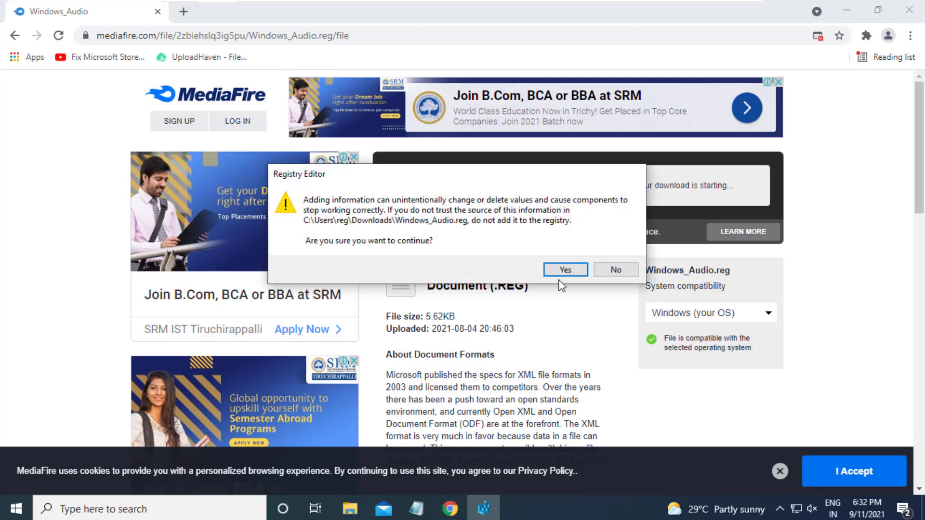
{"action": "left_click", "coordinate": [565, 271]}
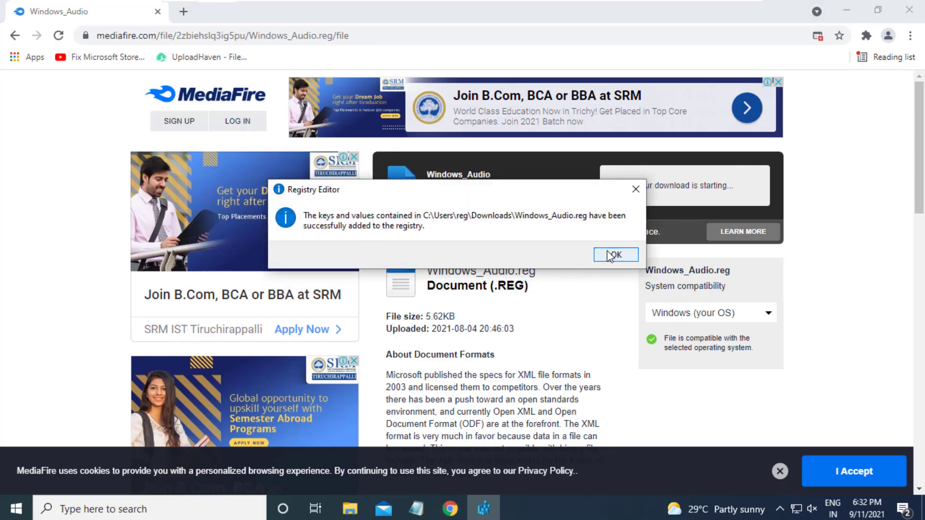
{"action": "left_click", "coordinate": [610, 255]}
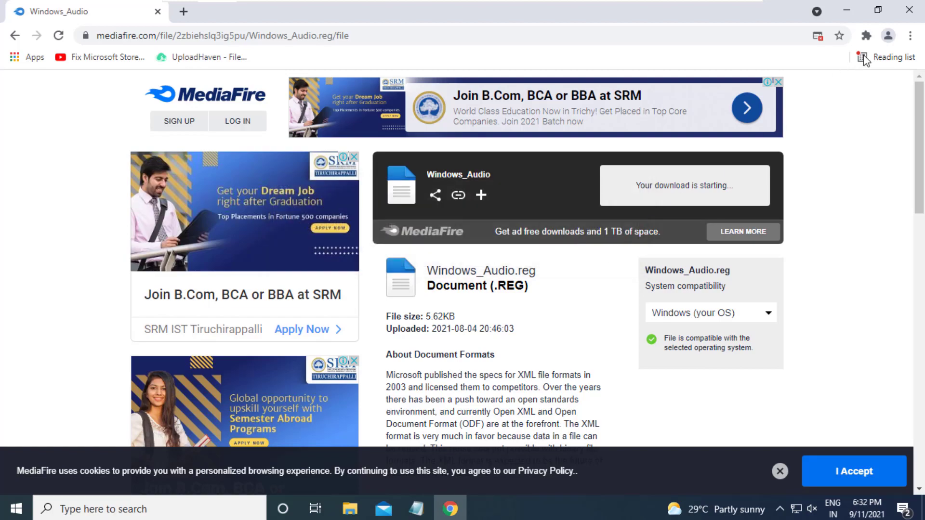
Close the browser and restart the PC to apply the registry changes
{"action": "left_click", "coordinate": [908, 11]}
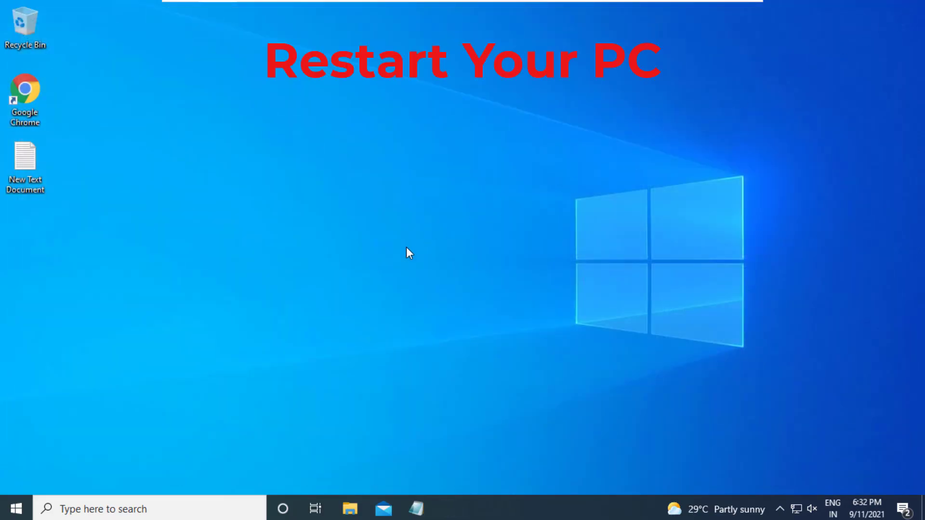
{"action": "left_click", "coordinate": [16, 509]}
{"action": "left_click", "coordinate": [17, 479]}
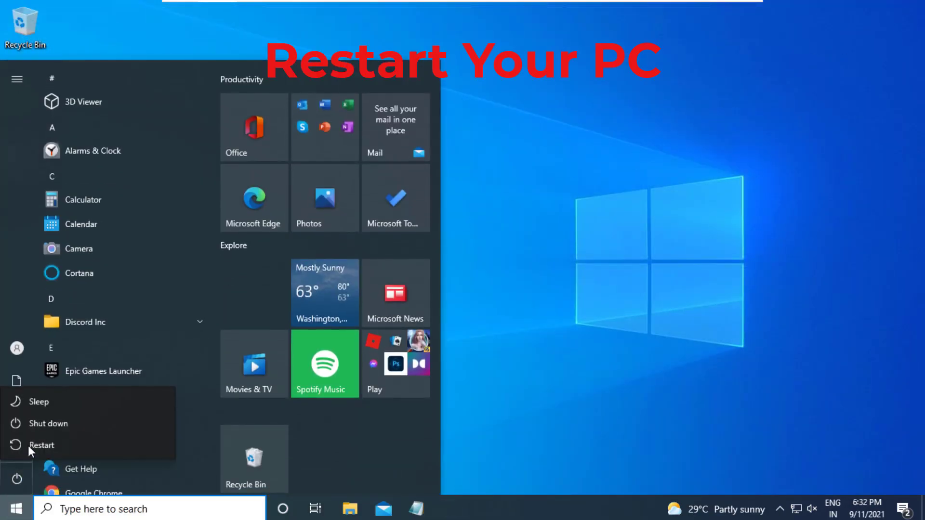
{"action": "left_click", "coordinate": [63, 446]}
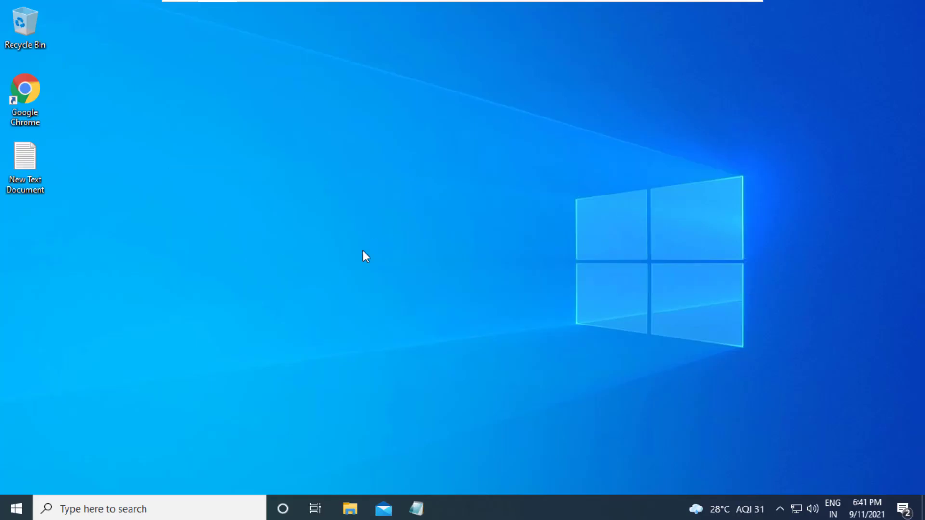
Search Windows for "settings" and open the Settings app
{"action": "left_click", "coordinate": [173, 509]}
{"action": "type", "text": "set"}
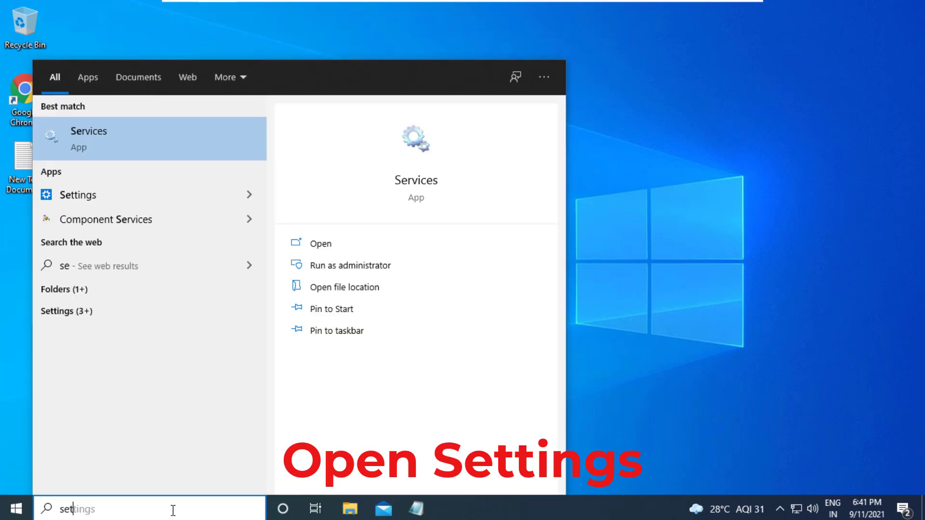
{"action": "type", "text": "tings"}
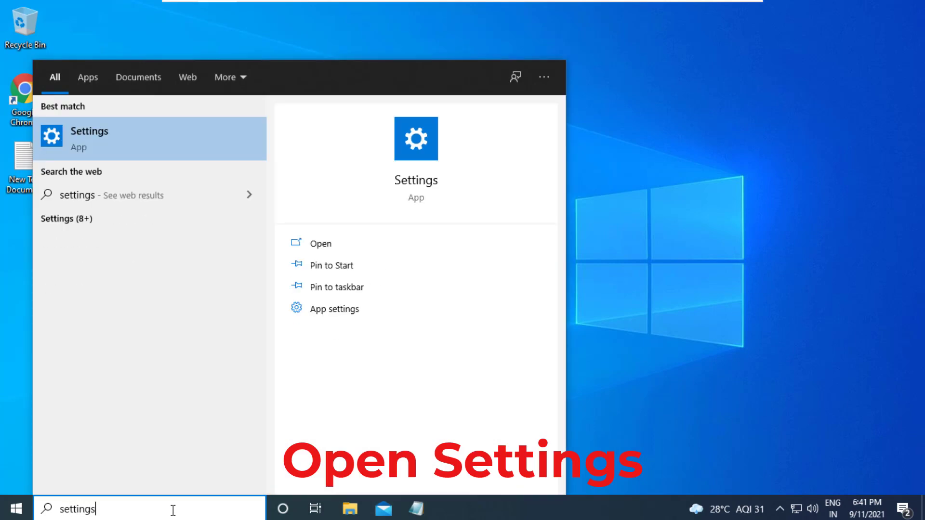
{"action": "key", "text": "Return"}
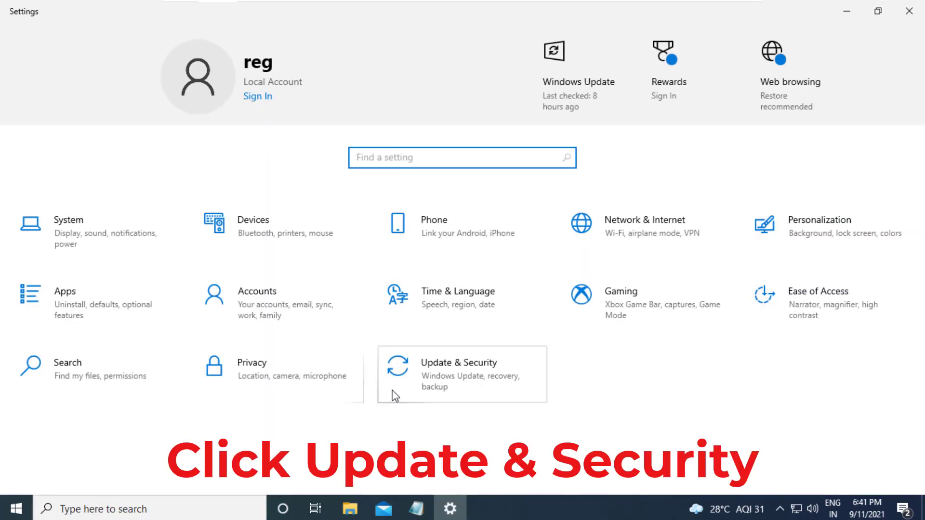
Go to the Additional troubleshooters page under the Update & Security troubleshooting settings
{"action": "left_click", "coordinate": [467, 373]}
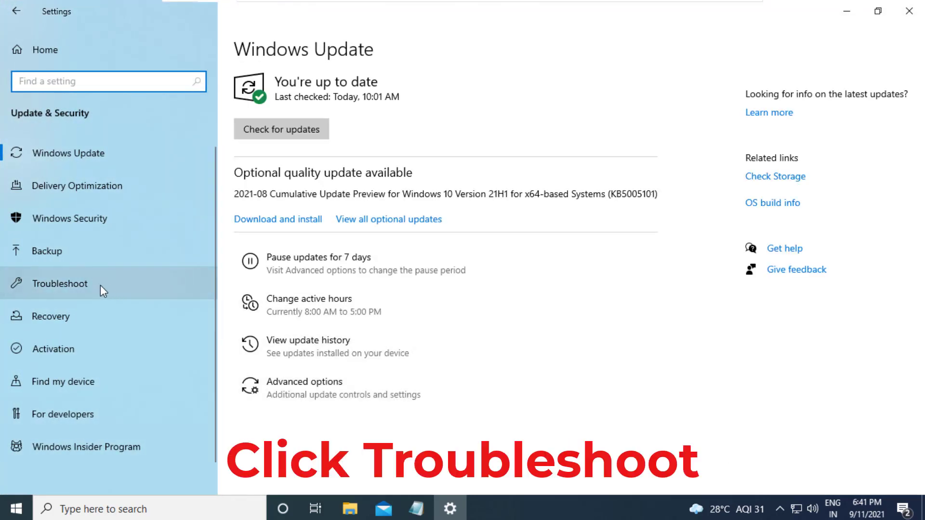
{"action": "left_click", "coordinate": [85, 284]}
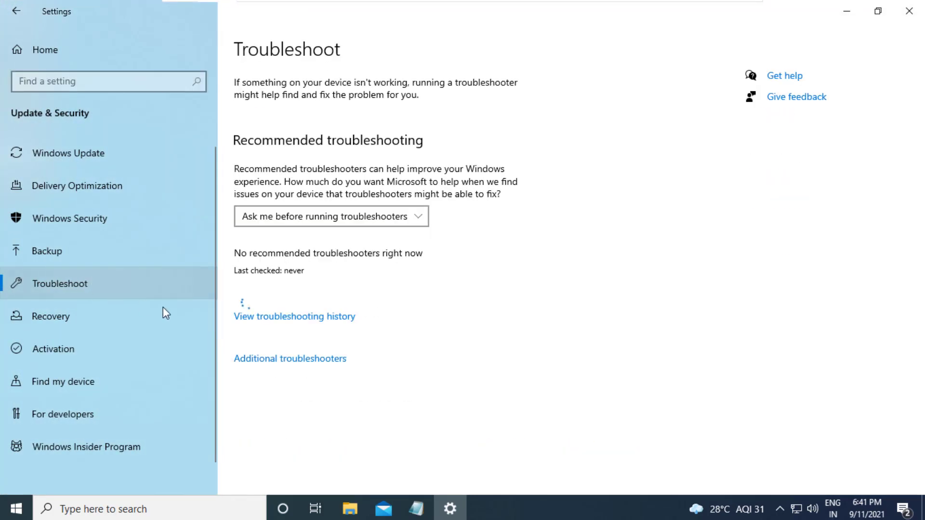
{"action": "left_click", "coordinate": [287, 363]}
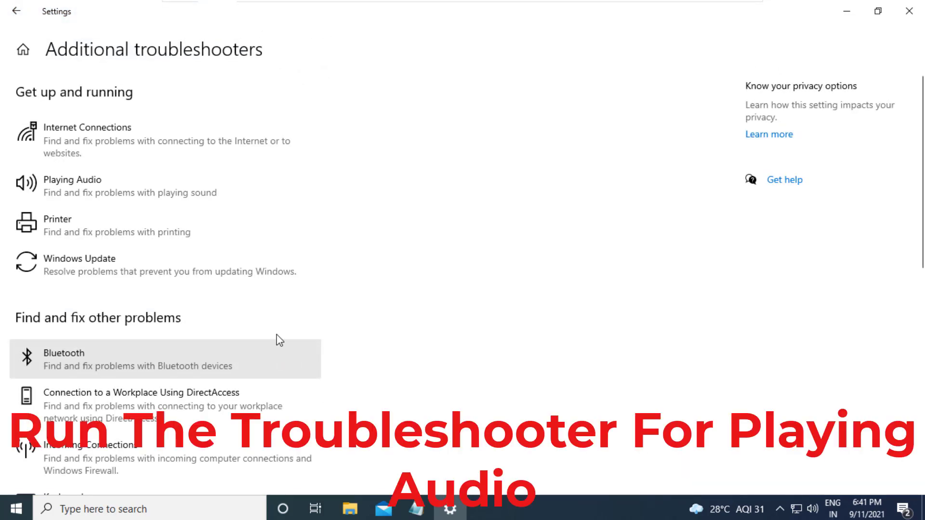
Run the Playing Audio troubleshooter, decline opening Audio Enhancements, and close the troubleshooter and Settings
{"action": "left_click", "coordinate": [157, 183]}
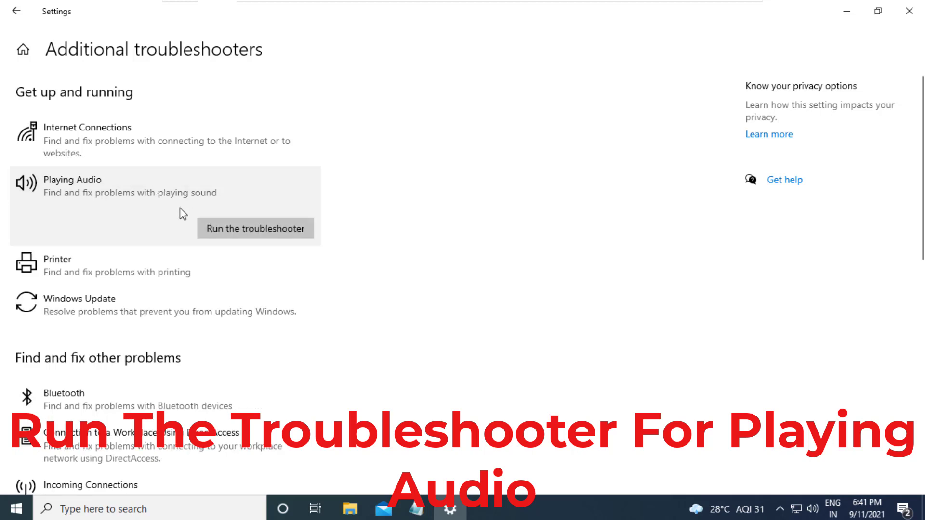
{"action": "left_click", "coordinate": [250, 229]}
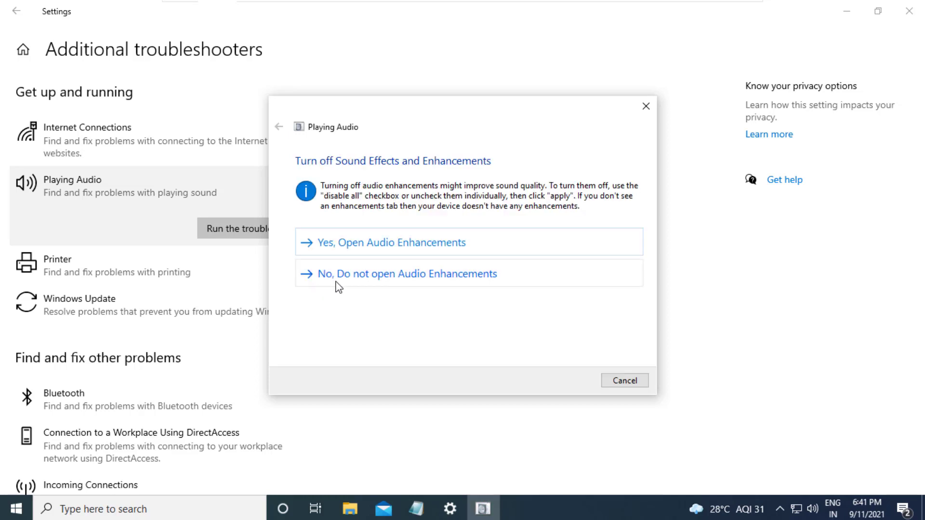
{"action": "left_click", "coordinate": [352, 275]}
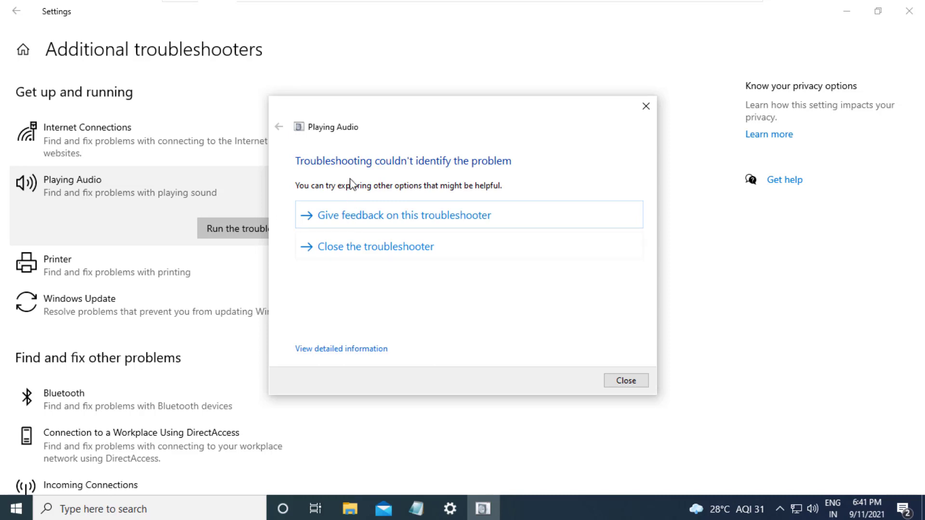
{"action": "left_click", "coordinate": [625, 381]}
{"action": "left_click", "coordinate": [909, 11]}
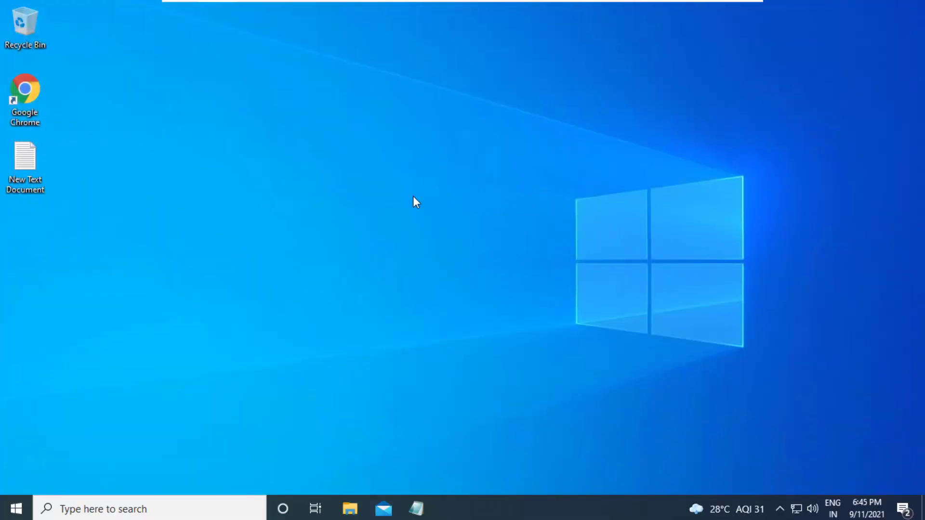
Search Windows for "device manager", open Device Manager and expand the Sound, video and game controllers category
{"action": "left_click", "coordinate": [168, 502]}
{"action": "type", "text": "de"}
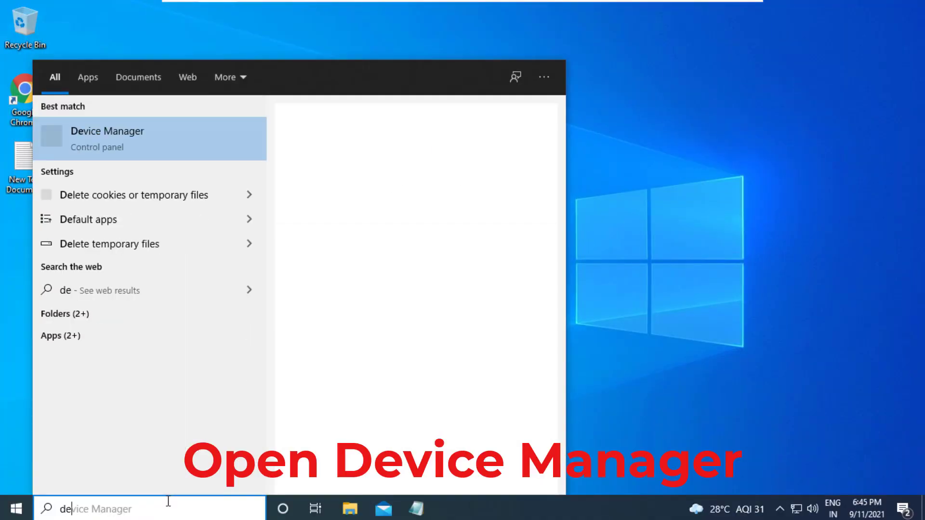
{"action": "type", "text": "vice m"}
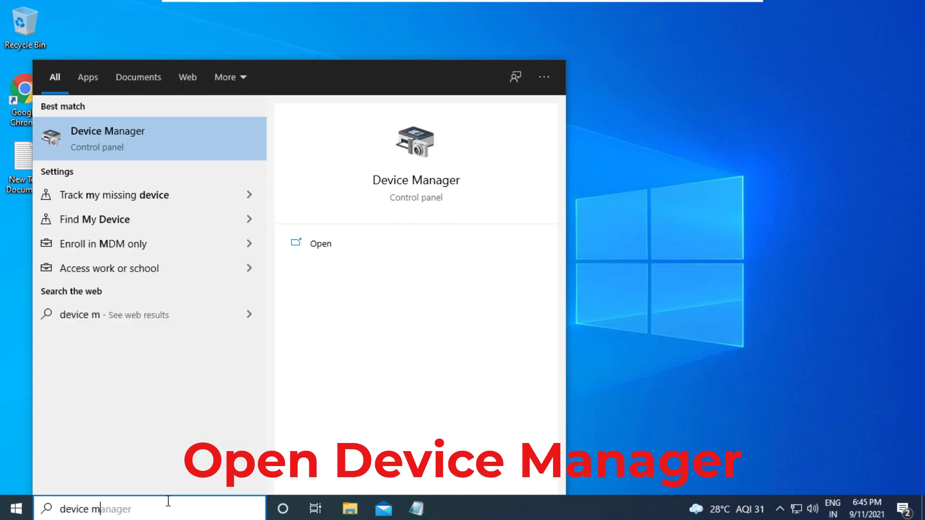
{"action": "type", "text": "anager"}
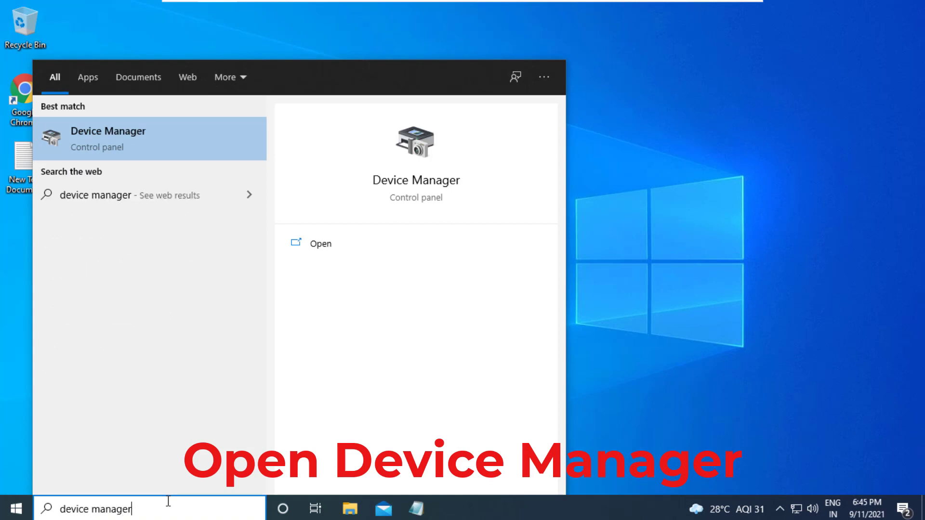
{"action": "key", "text": "Return"}
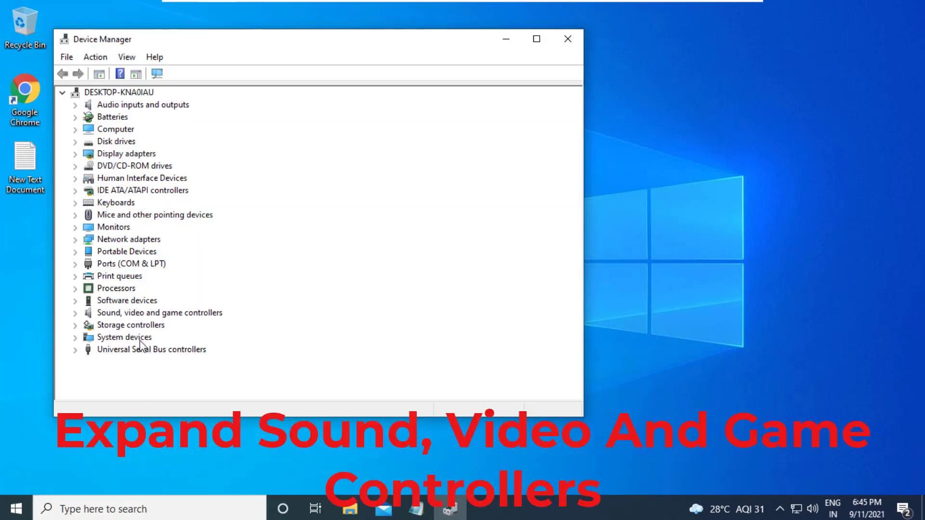
{"action": "left_click", "coordinate": [137, 314]}
{"action": "double_click", "coordinate": [91, 318]}
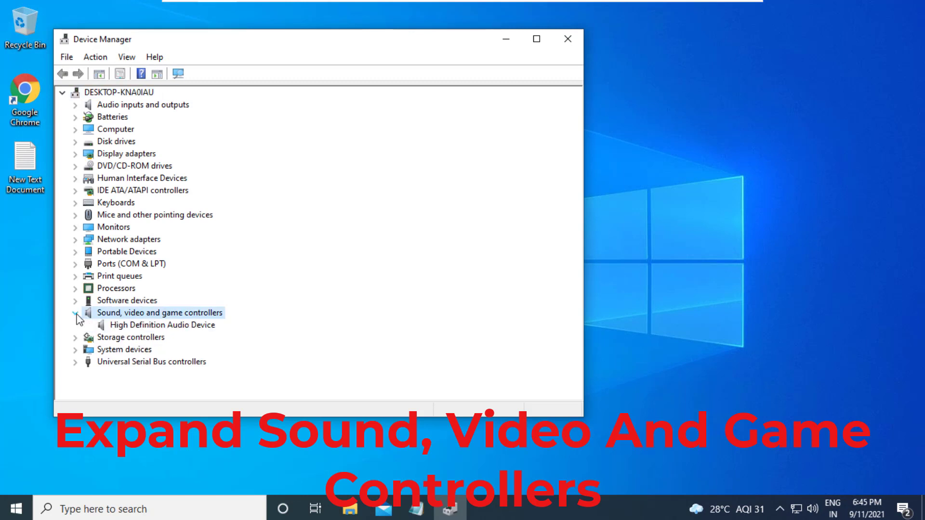
Update the High Definition Audio Device driver by picking High Definition Audio Device from the drivers available on the computer, and close Device Manager
{"action": "left_click", "coordinate": [131, 326]}
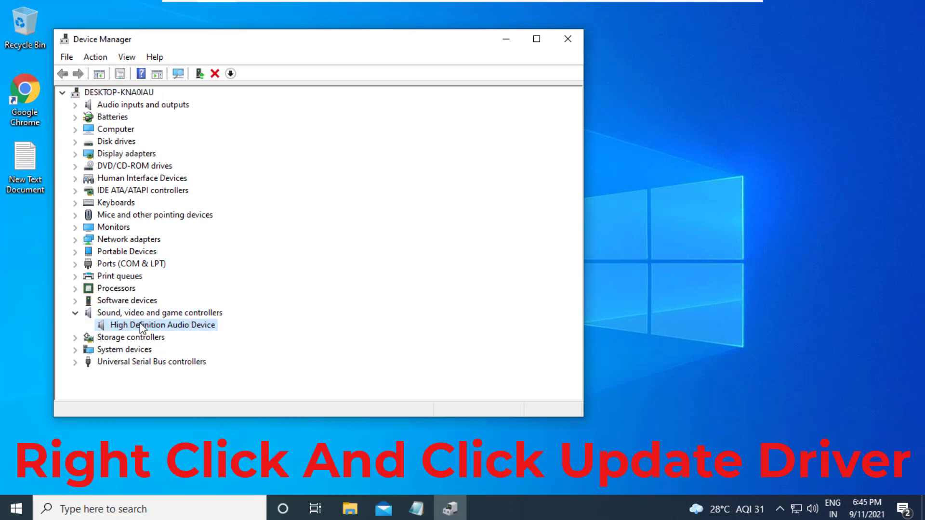
{"action": "right_click", "coordinate": [140, 323]}
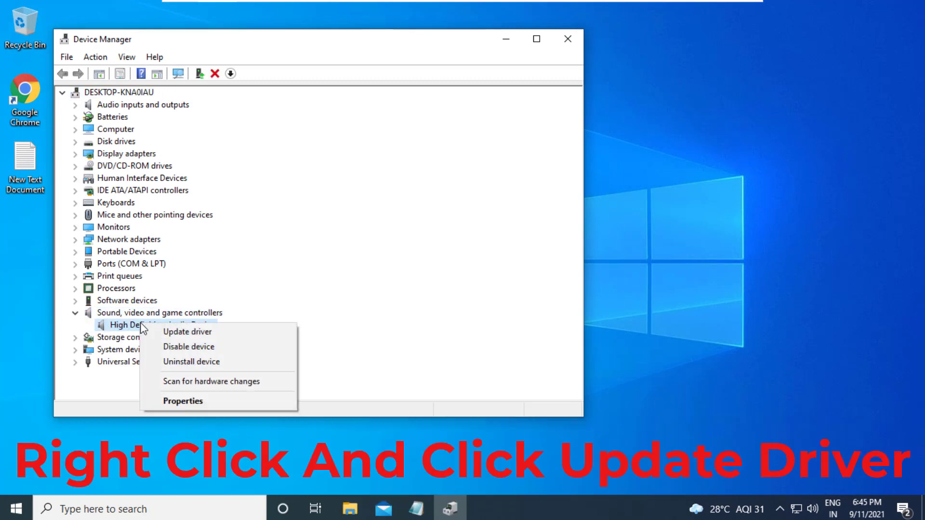
{"action": "left_click", "coordinate": [192, 332]}
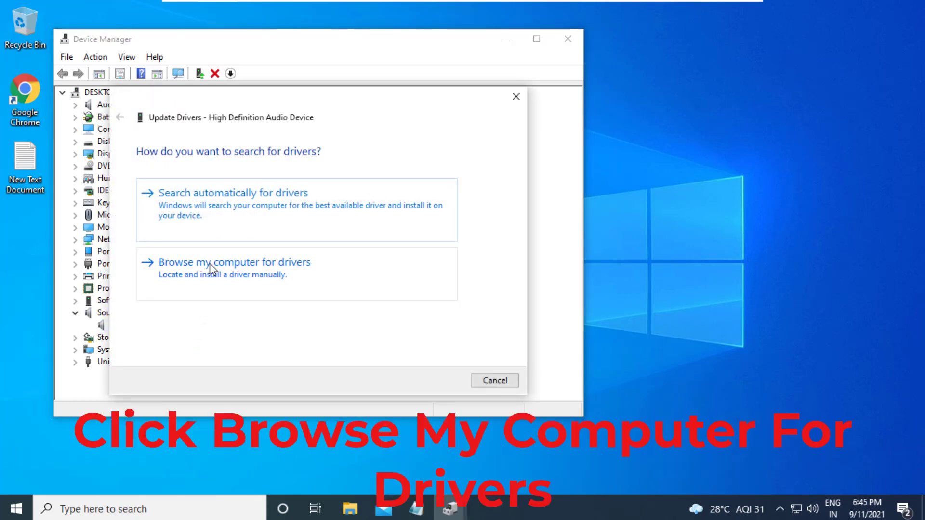
{"action": "left_click", "coordinate": [233, 278]}
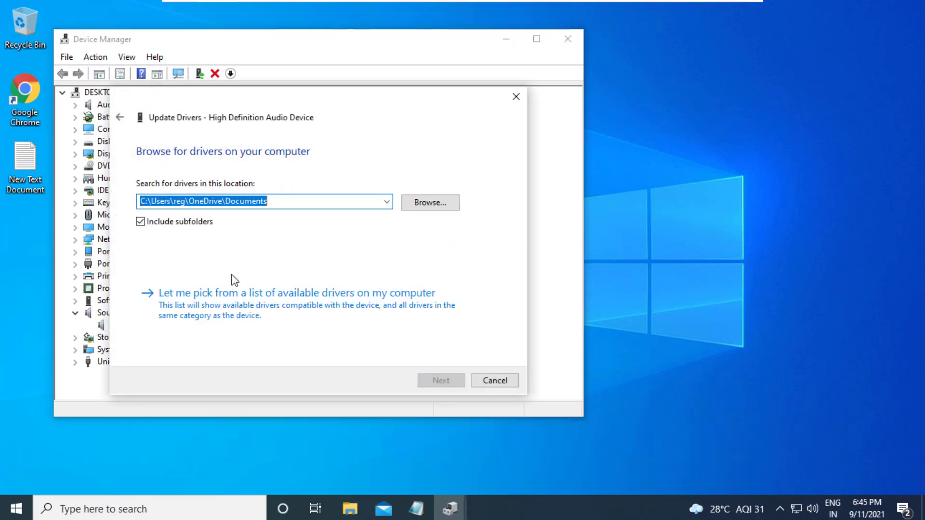
{"action": "left_click", "coordinate": [254, 305]}
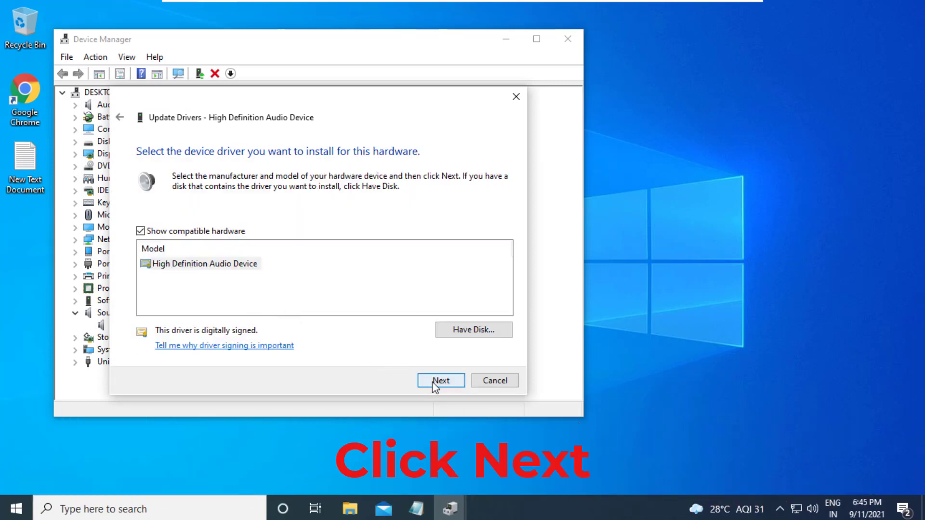
{"action": "left_click", "coordinate": [443, 381]}
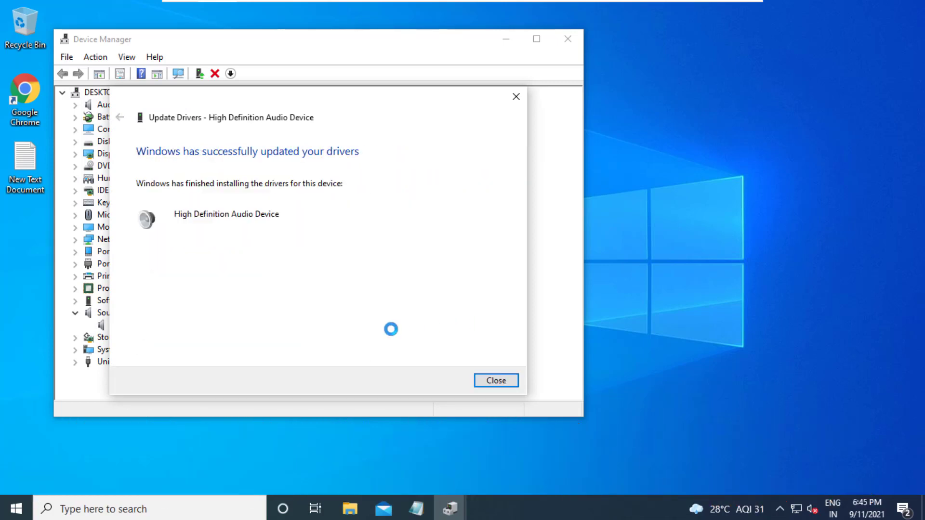
{"action": "left_click", "coordinate": [489, 380]}
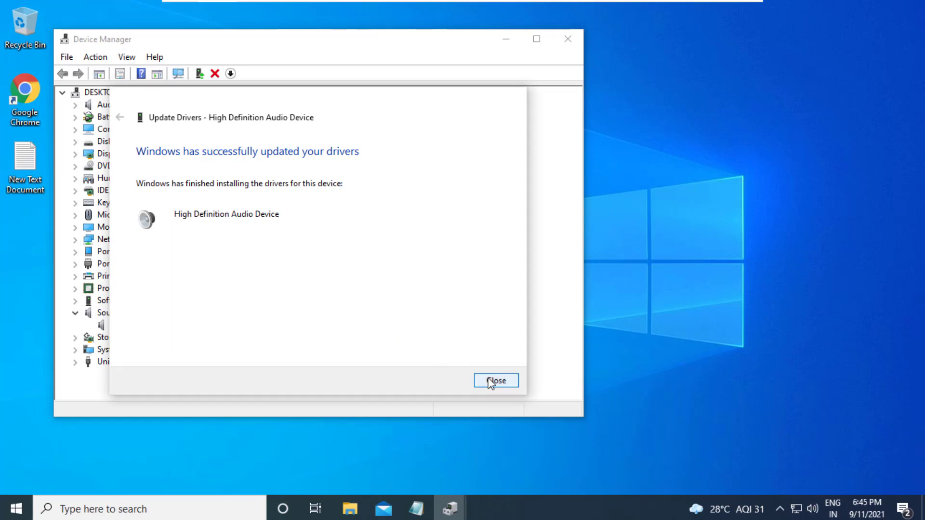
{"action": "left_click", "coordinate": [567, 39]}
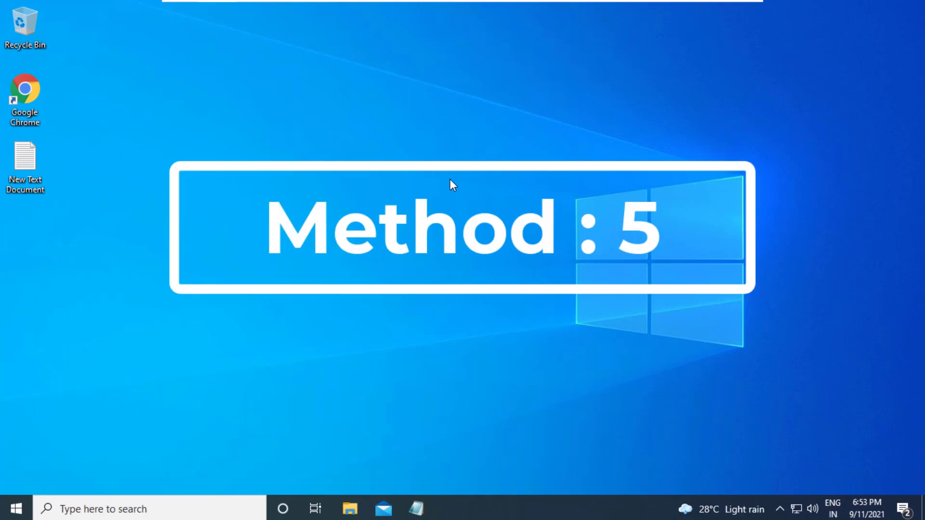
Reopen Device Manager by searching Windows for "device manager" and expand Sound, video and game controllers
{"action": "left_click", "coordinate": [189, 500]}
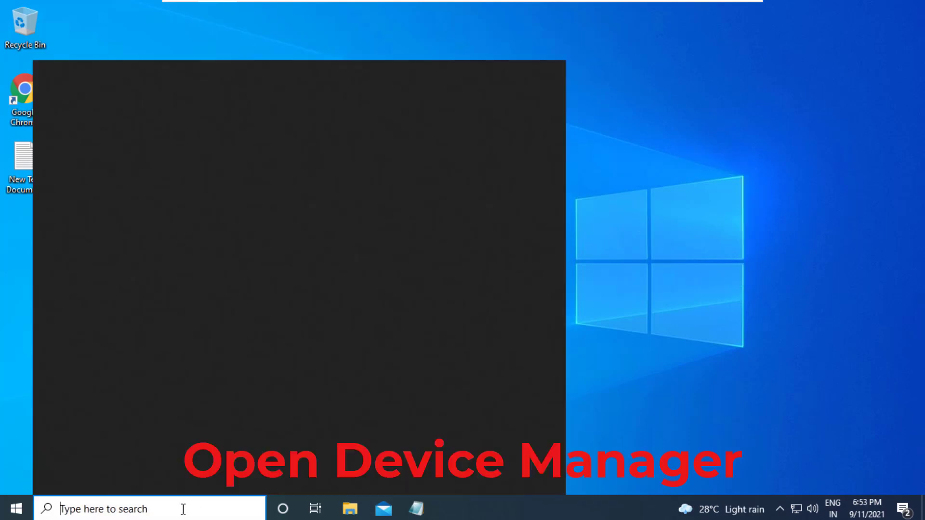
{"action": "type", "text": "device "}
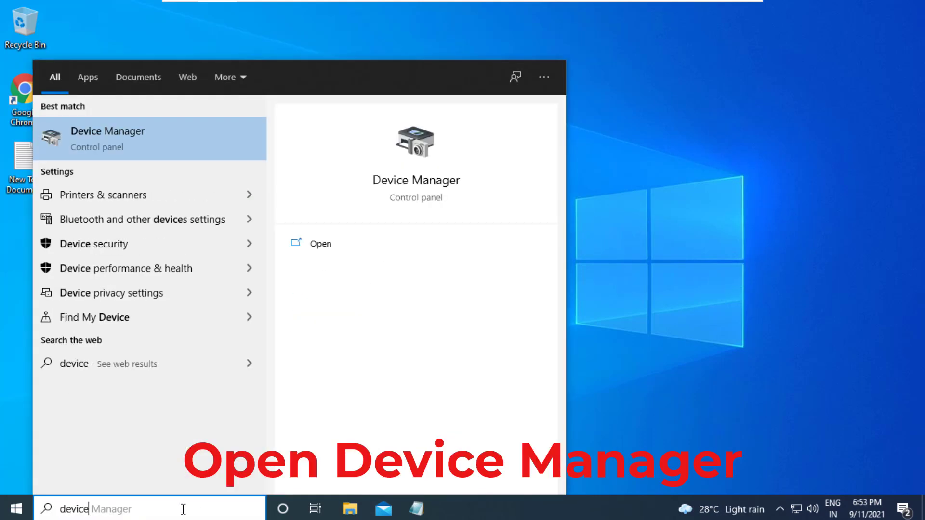
{"action": "type", "text": "manager"}
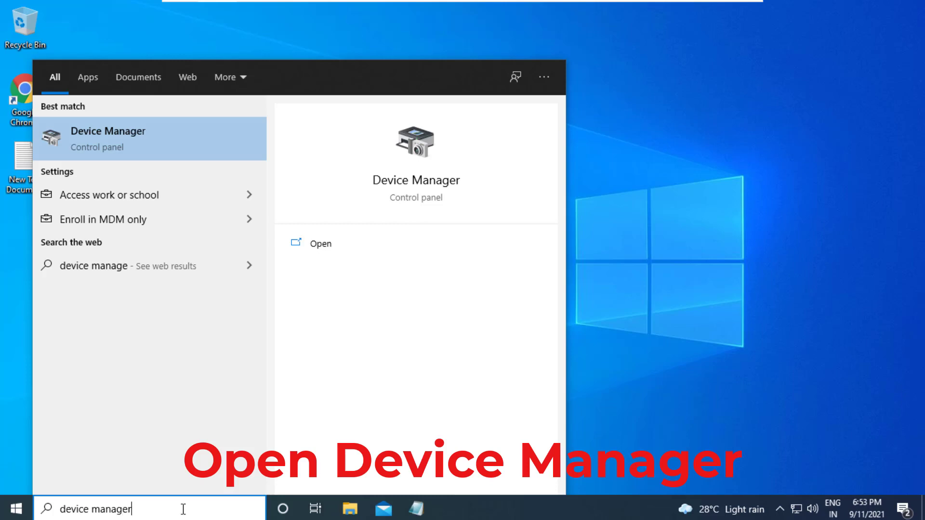
{"action": "key", "text": "Return"}
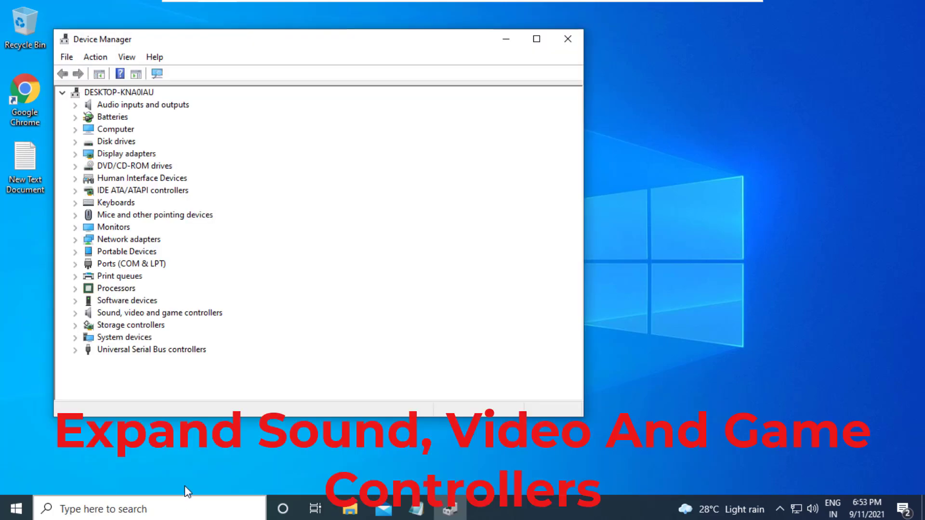
{"action": "left_click", "coordinate": [139, 314]}
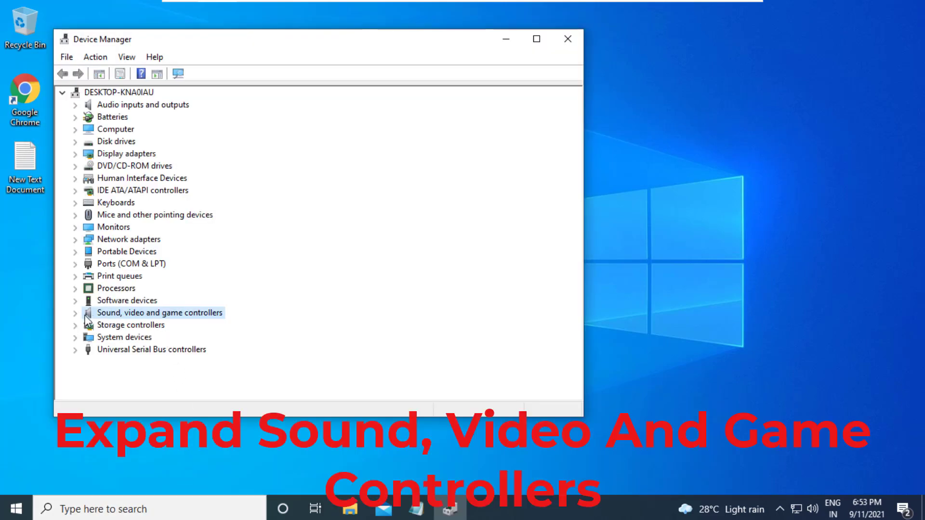
{"action": "left_click", "coordinate": [76, 313]}
Uninstall the High Definition Audio Device from the system and confirm the removal
{"action": "left_click", "coordinate": [133, 326]}
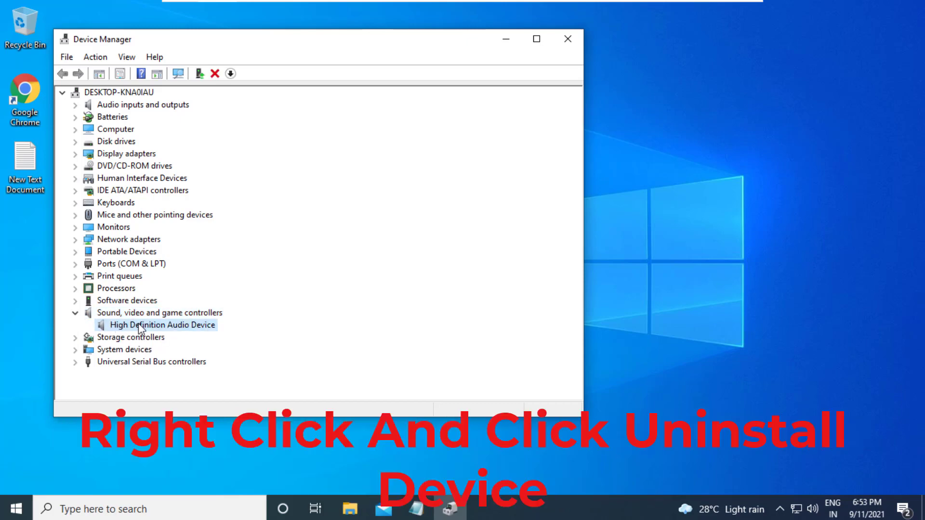
{"action": "right_click", "coordinate": [139, 327]}
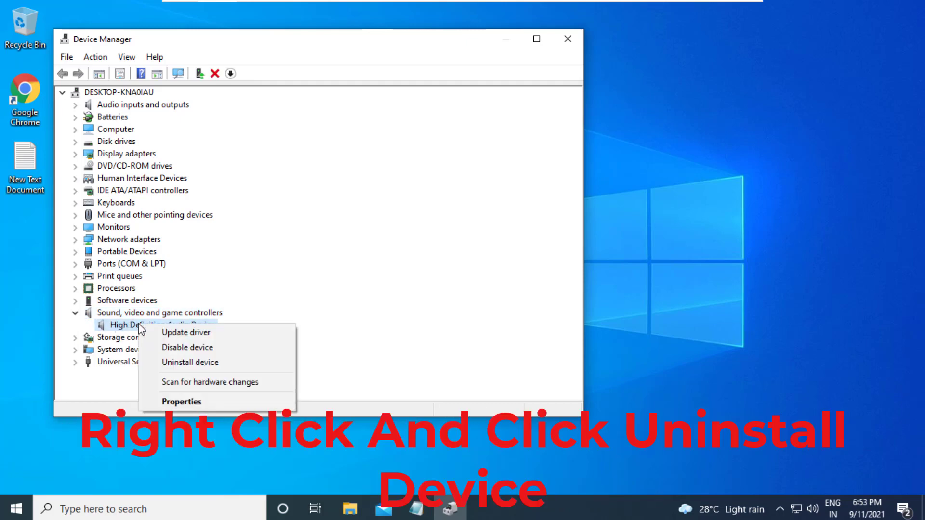
{"action": "left_click", "coordinate": [188, 363]}
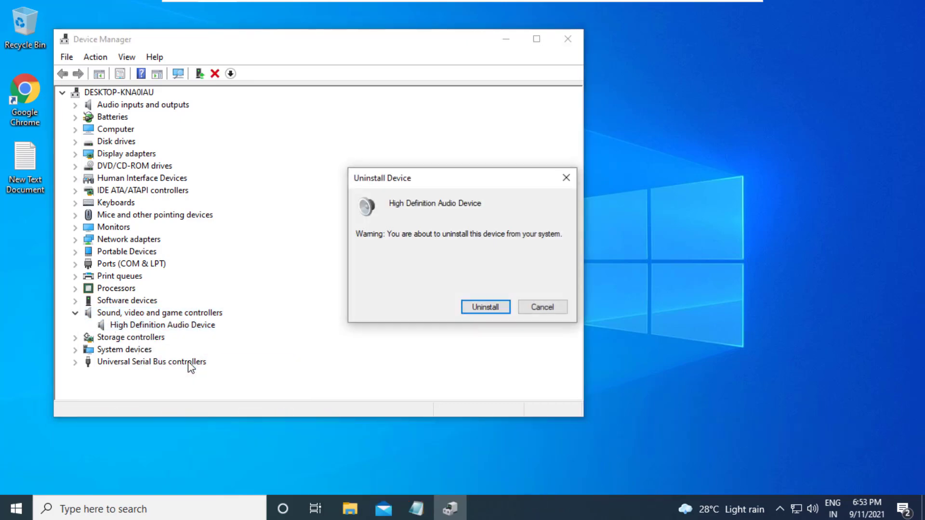
{"action": "left_click", "coordinate": [485, 309]}
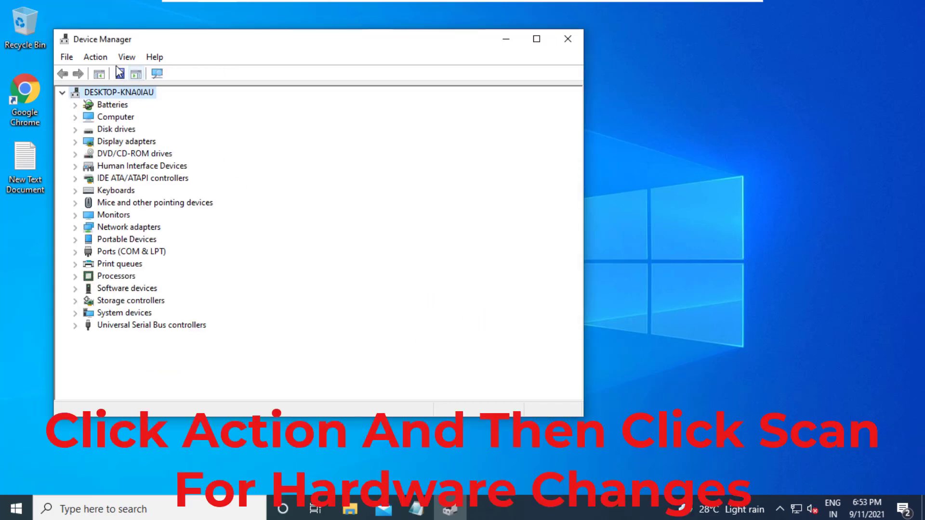
Scan for hardware changes to reinstall the audio device, select High Definition Audio Device, and close Device Manager
{"action": "left_click", "coordinate": [97, 59]}
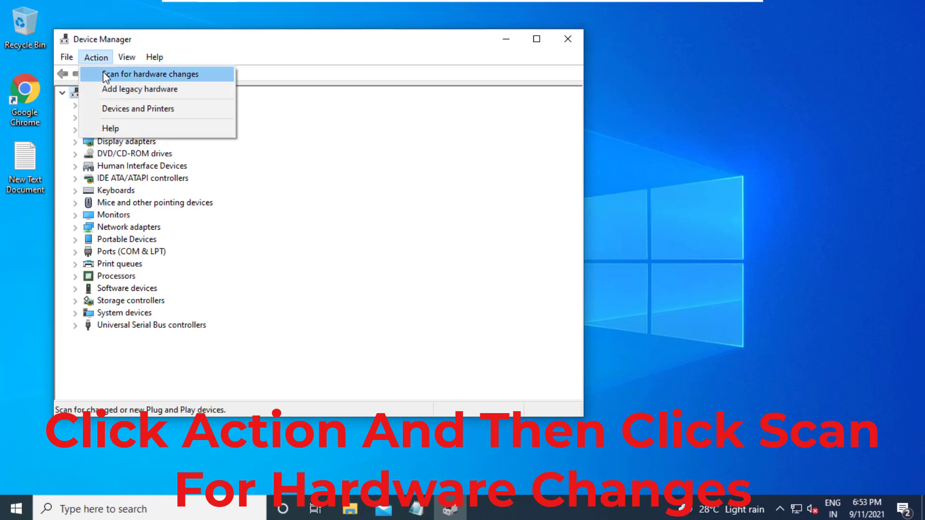
{"action": "left_click", "coordinate": [134, 74]}
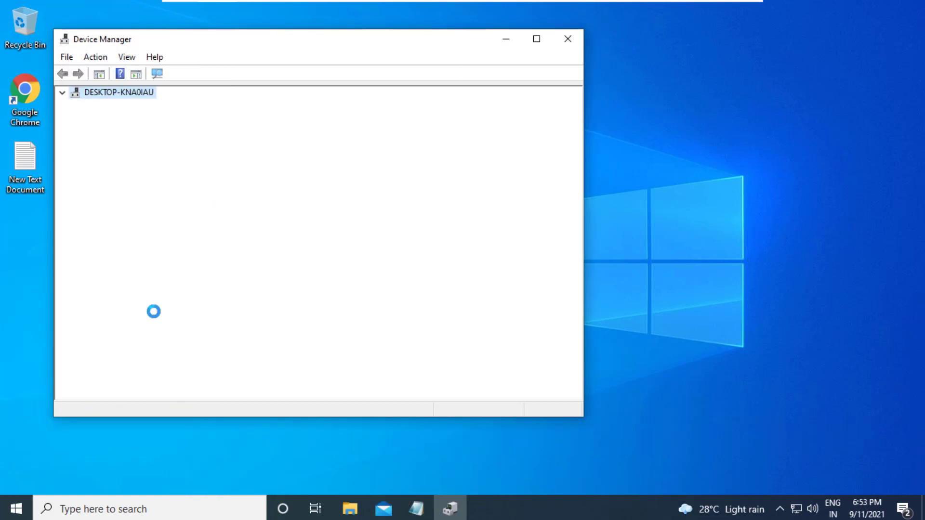
{"action": "left_click", "coordinate": [150, 326]}
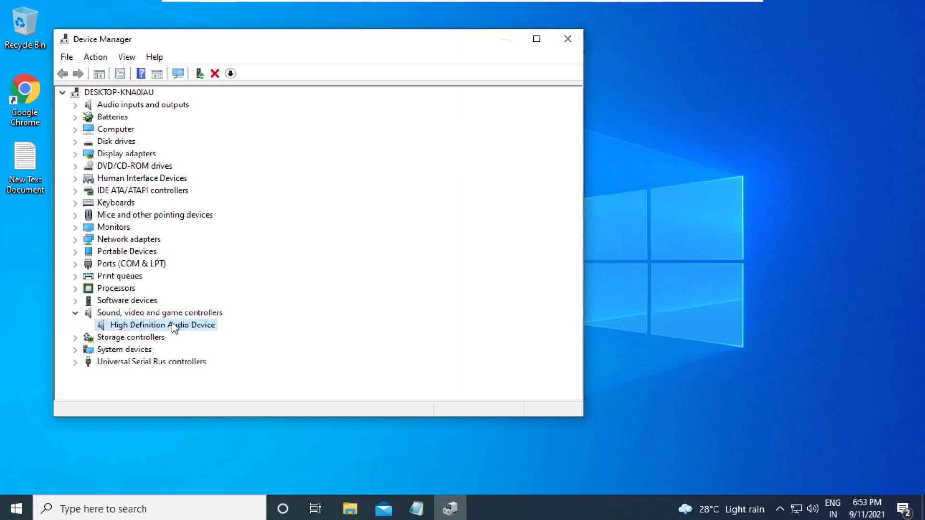
{"action": "left_click", "coordinate": [567, 38]}
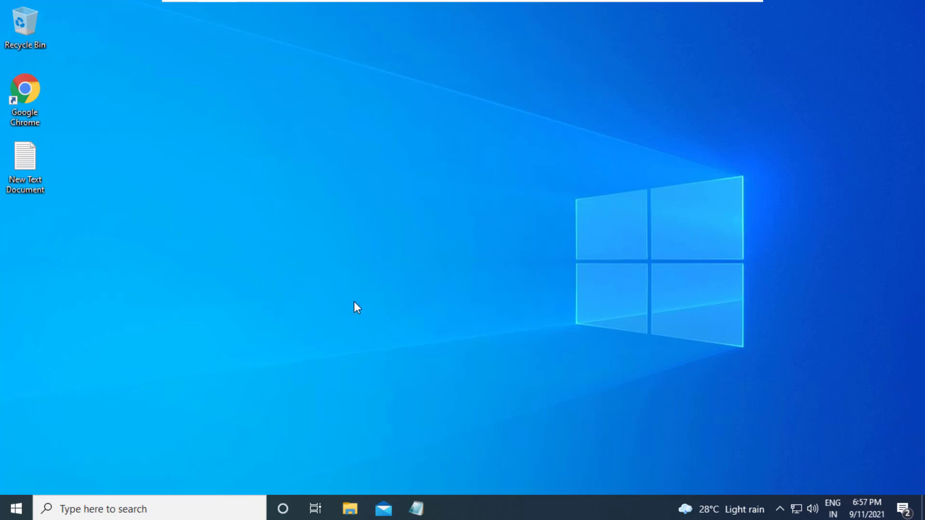
Open Command Prompt as administrator by searching Windows for "cmd", allow it to make changes, and run "sfc /scannow"
{"action": "left_click", "coordinate": [194, 512]}
{"action": "type", "text": "cmd"}
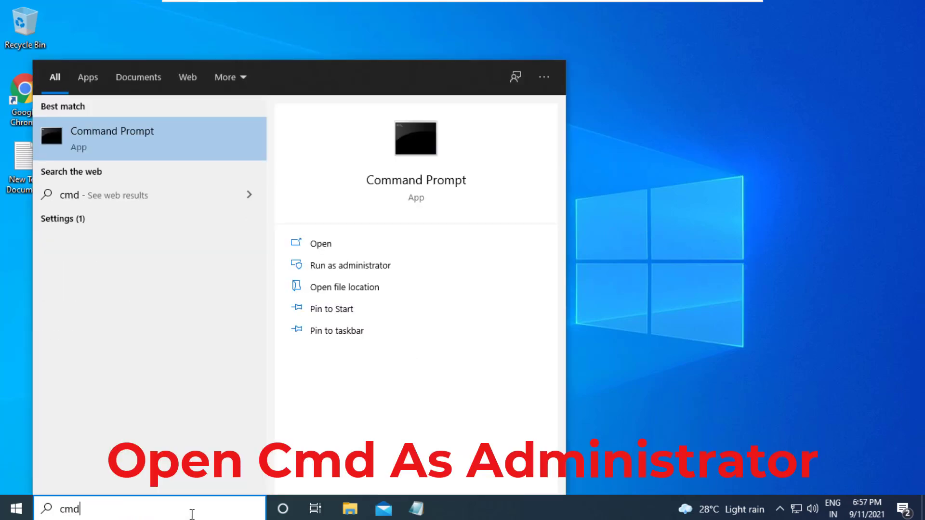
{"action": "right_click", "coordinate": [170, 147]}
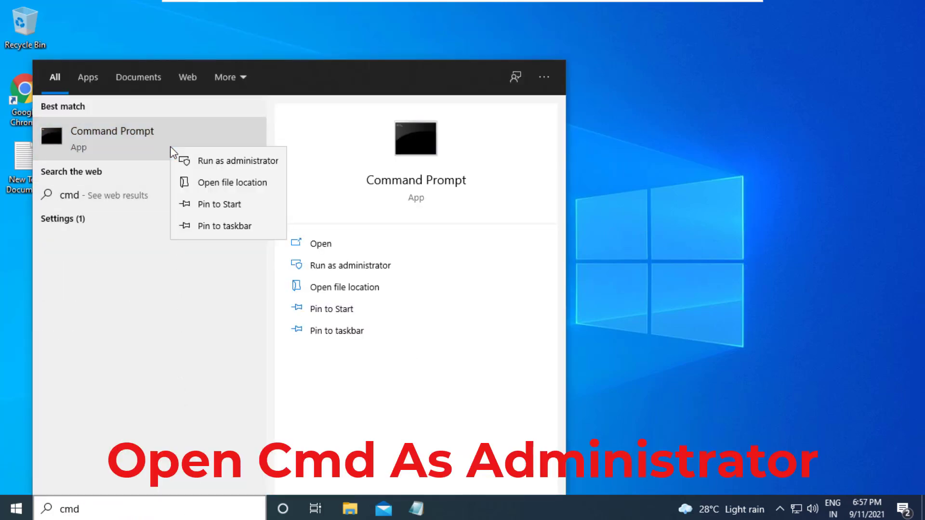
{"action": "left_click", "coordinate": [227, 159]}
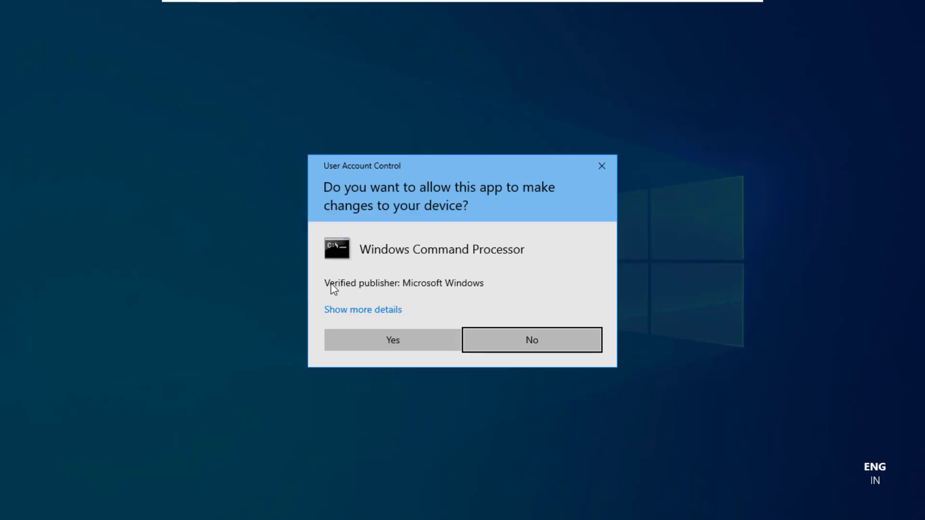
{"action": "left_click", "coordinate": [363, 339]}
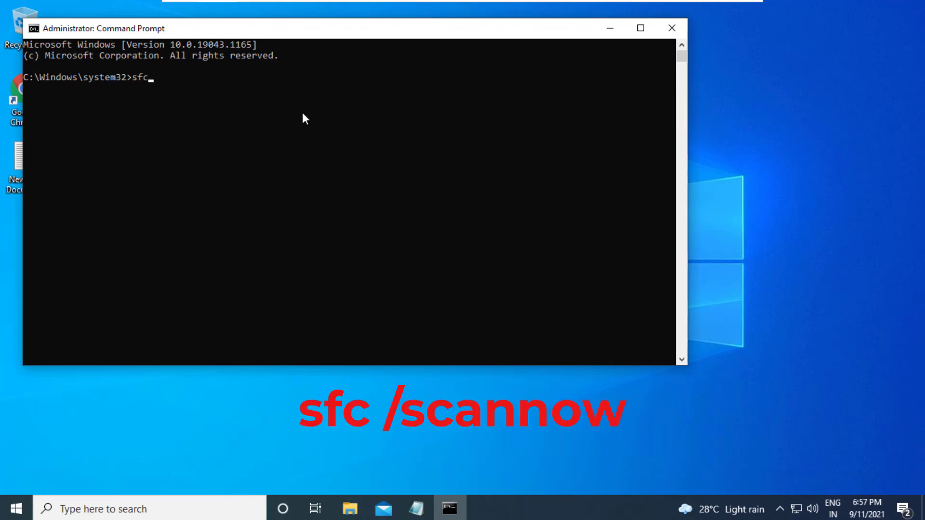
{"action": "type", "text": "sfc /scannow"}
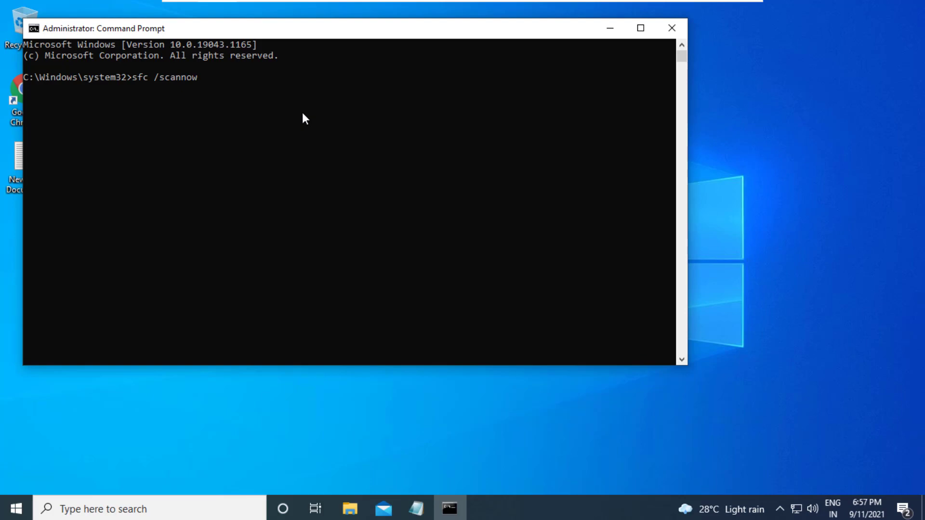
{"action": "key", "text": "Return"}
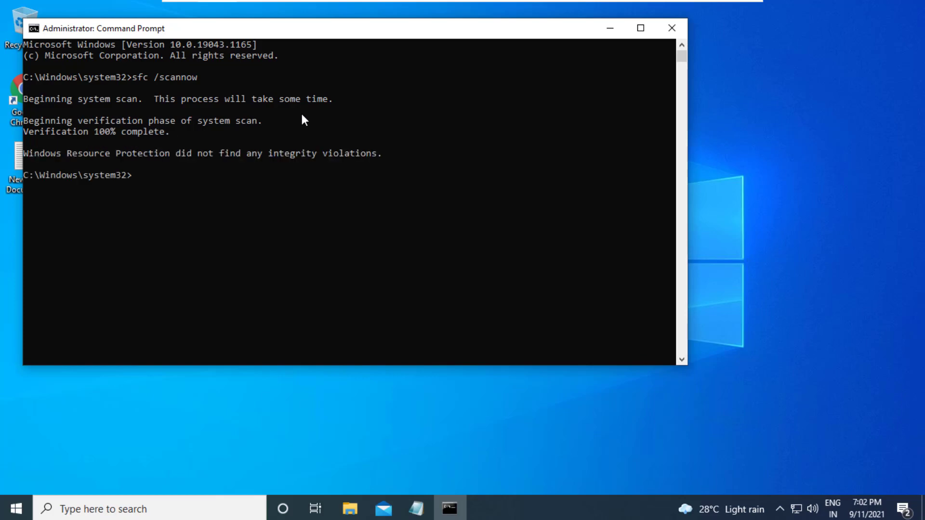
Run "dism.exe /online /cleanup-image /restorehealth" to repair the Windows image
{"action": "type", "text": "dis"}
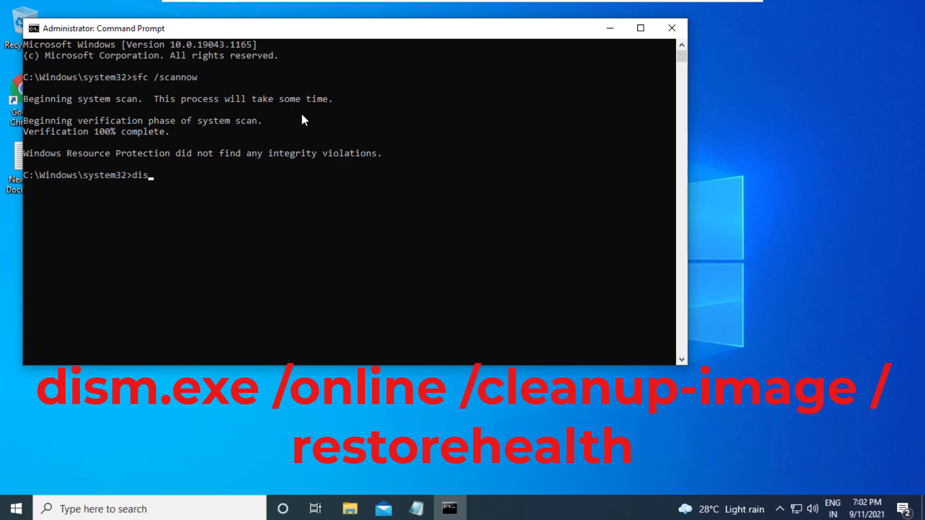
{"action": "type", "text": "m.exe /online /cleanu"}
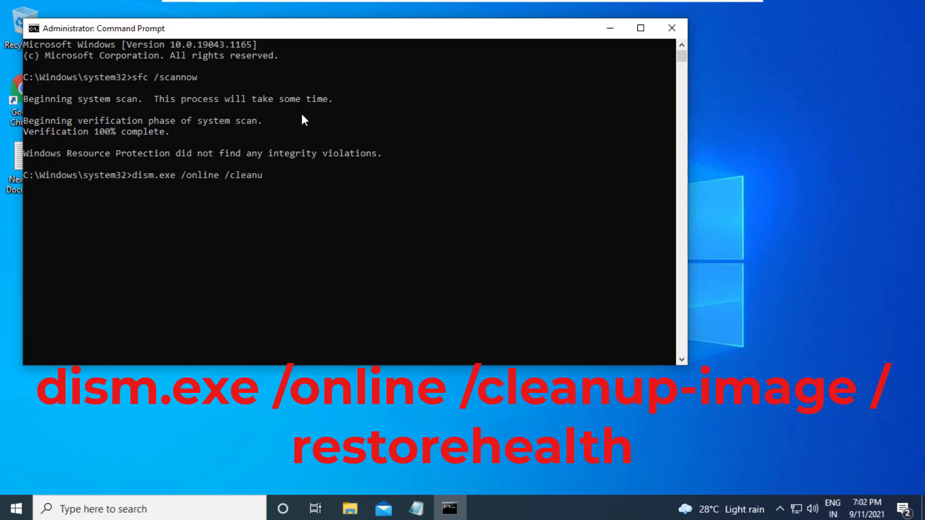
{"action": "type", "text": "p-image /restorehealth"}
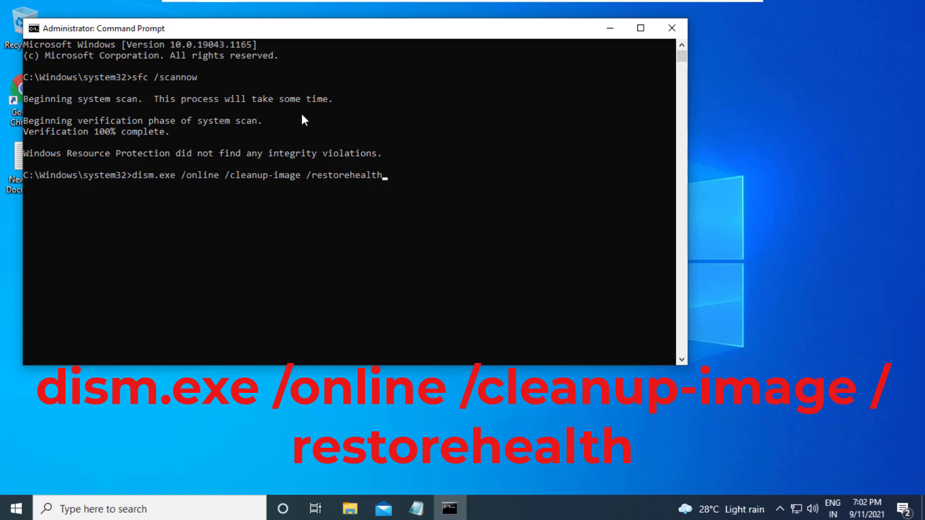
{"action": "key", "text": "Return"}
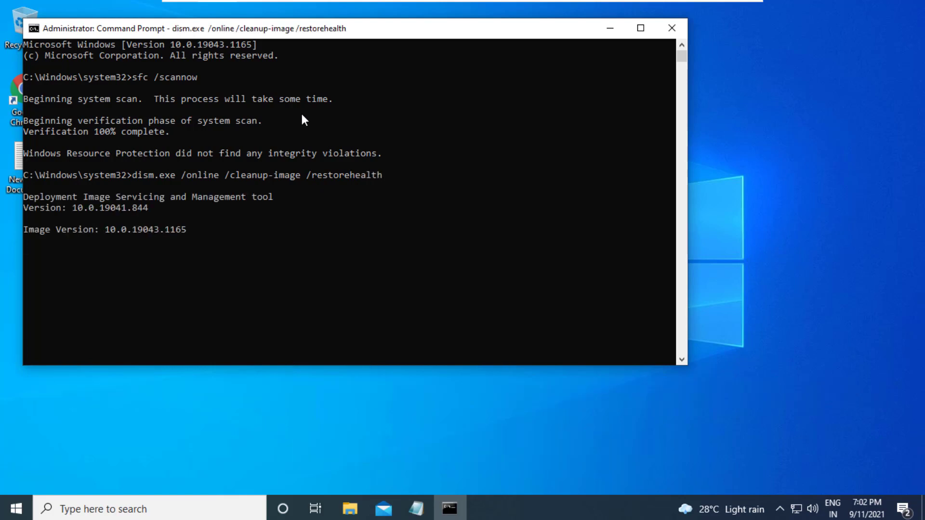